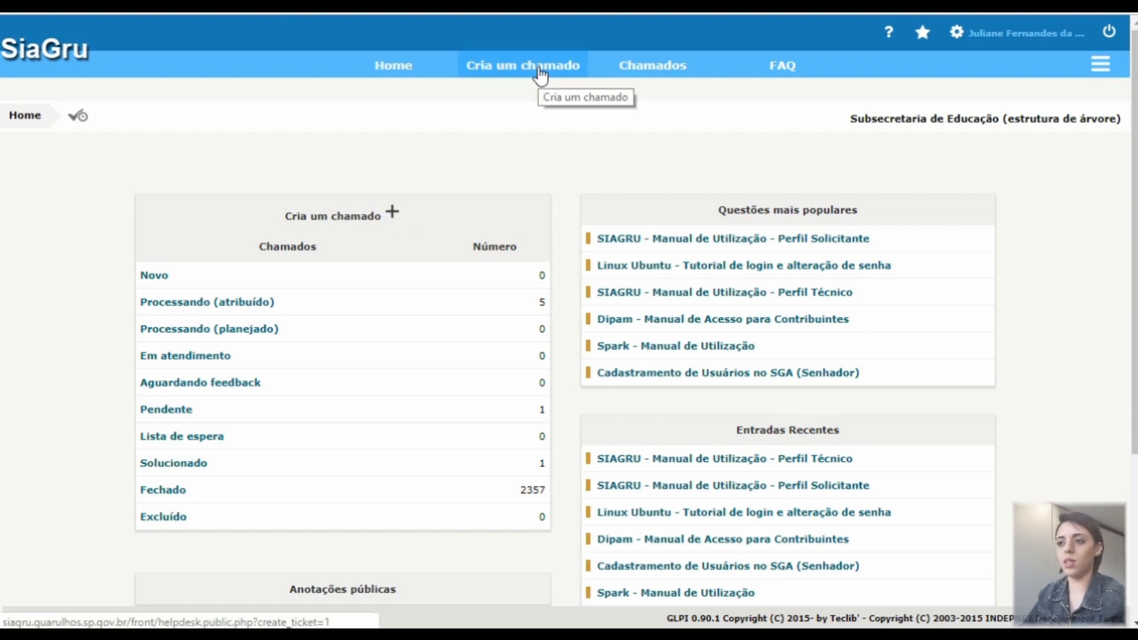
Start a new ticket with 'Cria um chamado' and open its Categoria list
left_click(540, 75)
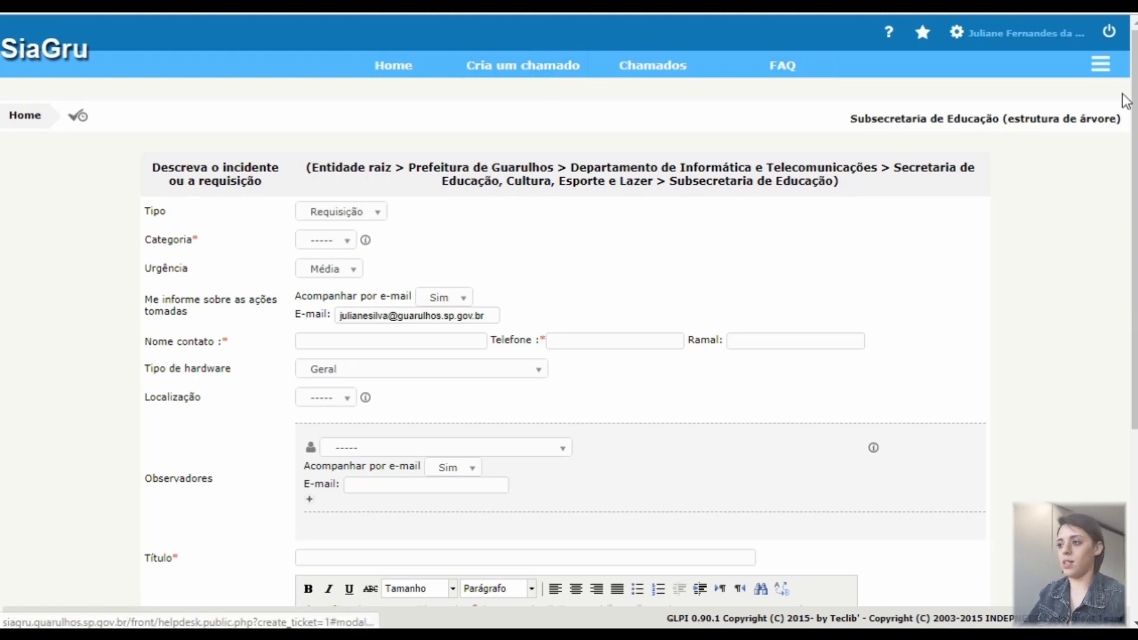
left_click_drag(1135, 104, 1135, 178)
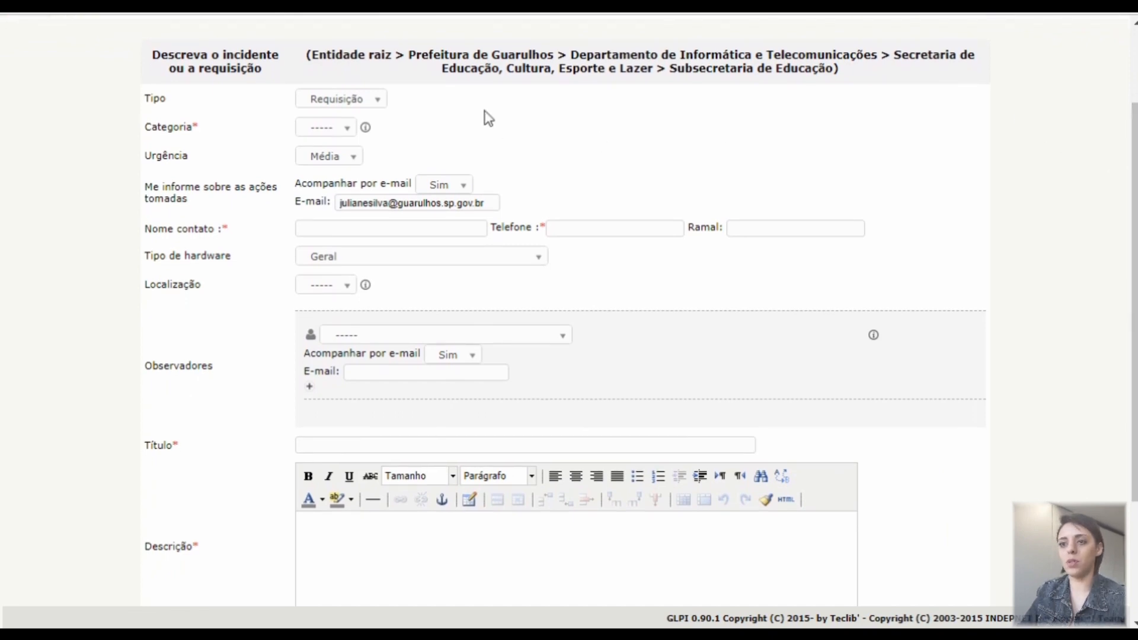
left_click(334, 128)
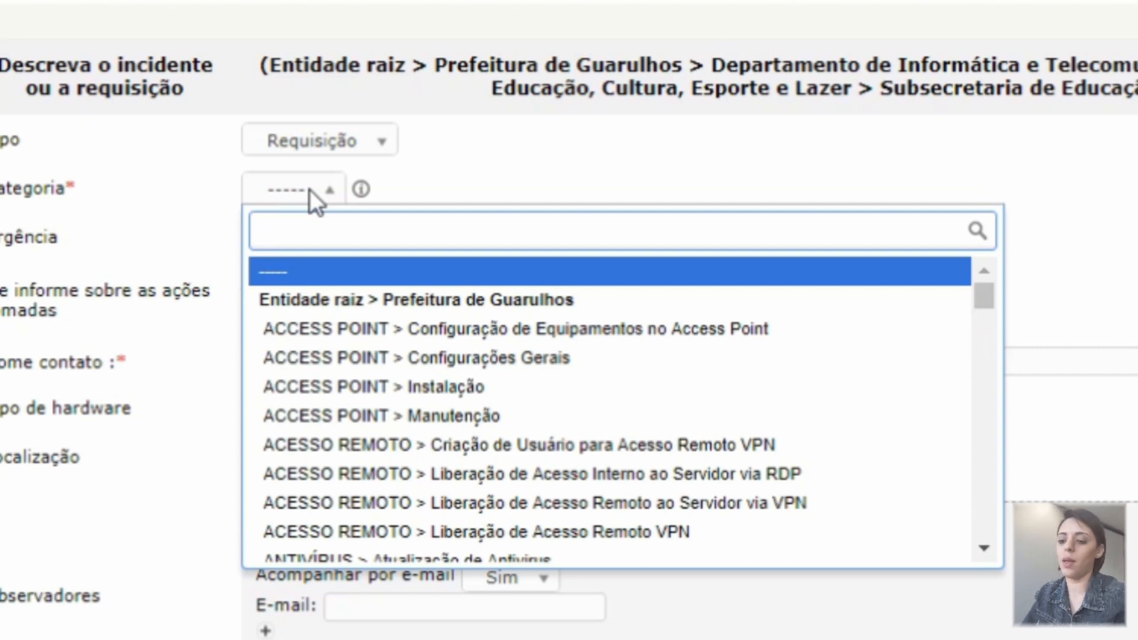
Try category searches for GED, US and SENHA, then clear the search to show all categories
type("GED")
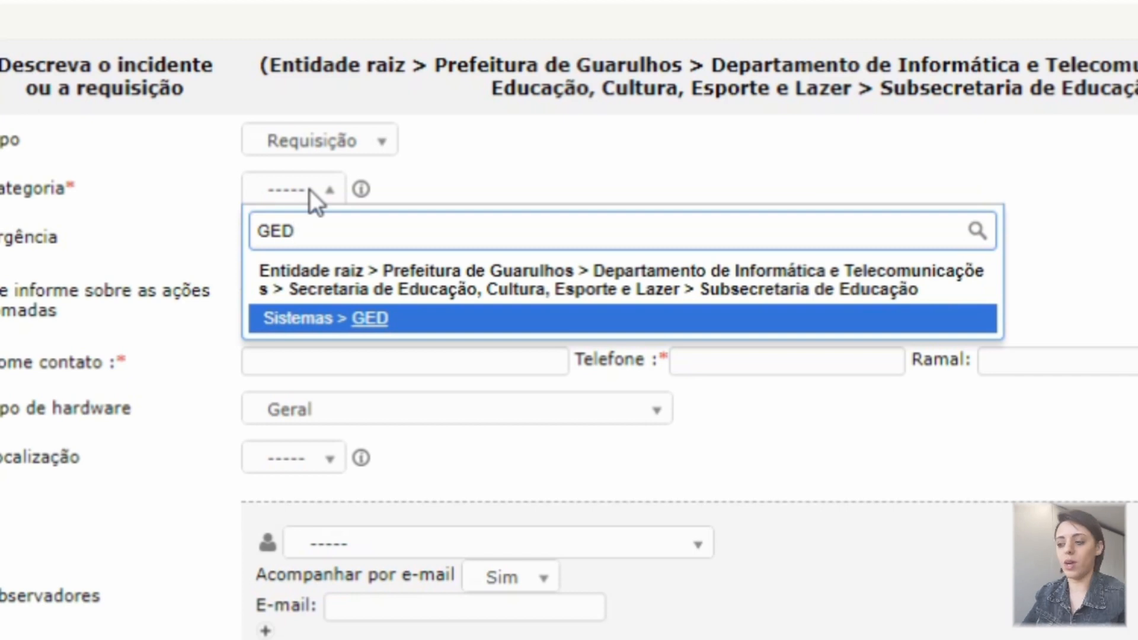
key("BackSpace")
key("BackSpace")
key("BackSpace")
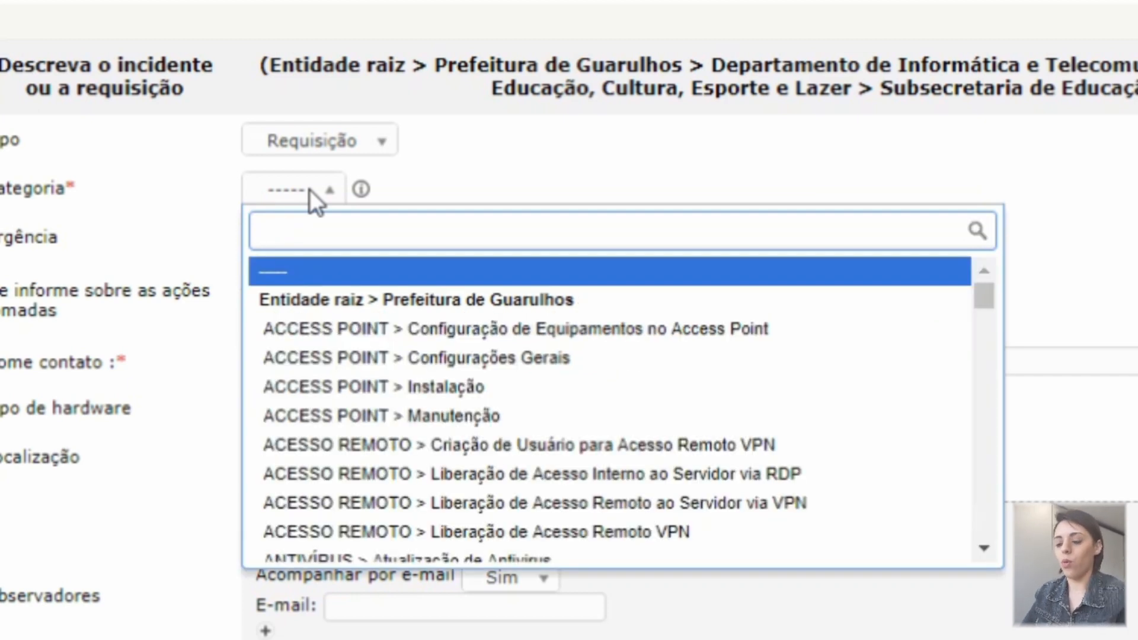
type("US")
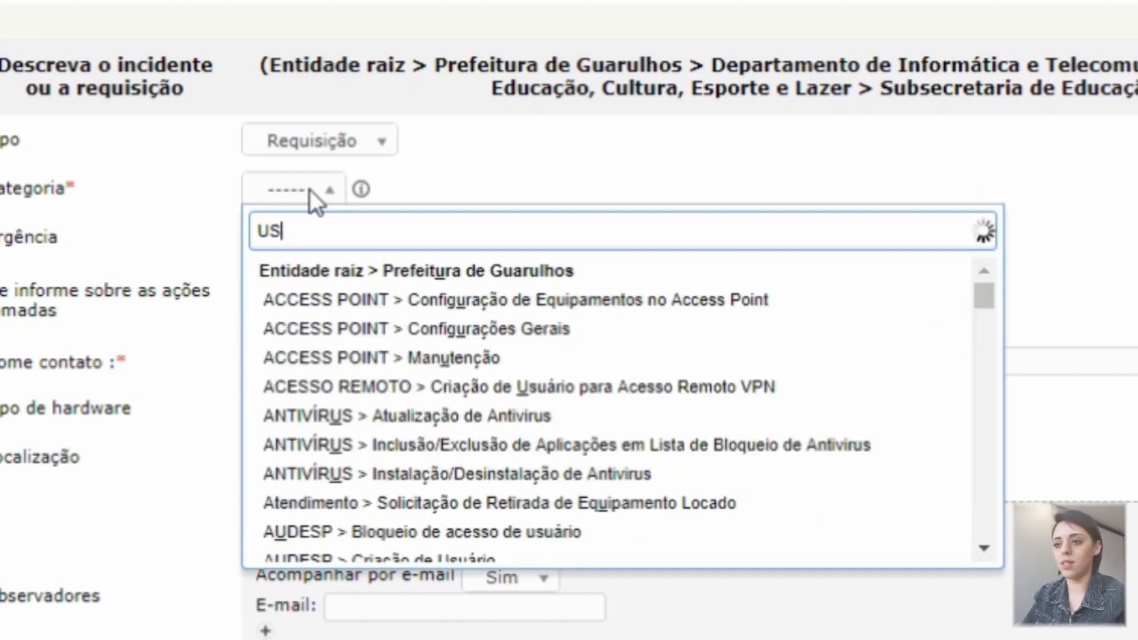
key("BackSpace")
key("BackSpace")
type("SENHA")
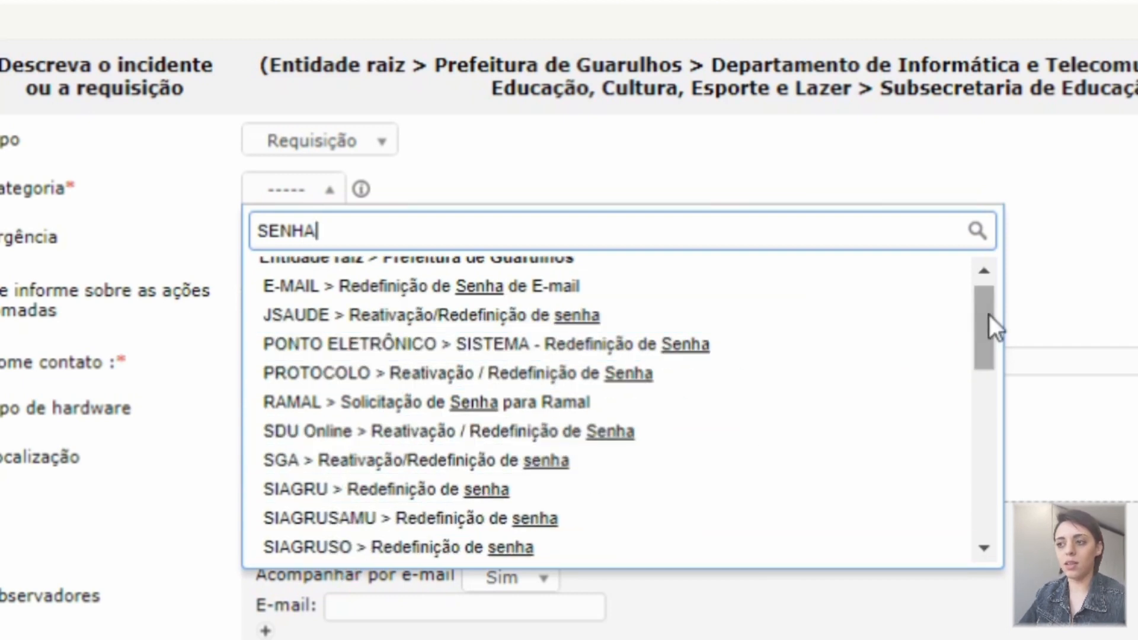
left_click_drag(990, 314, 979, 403)
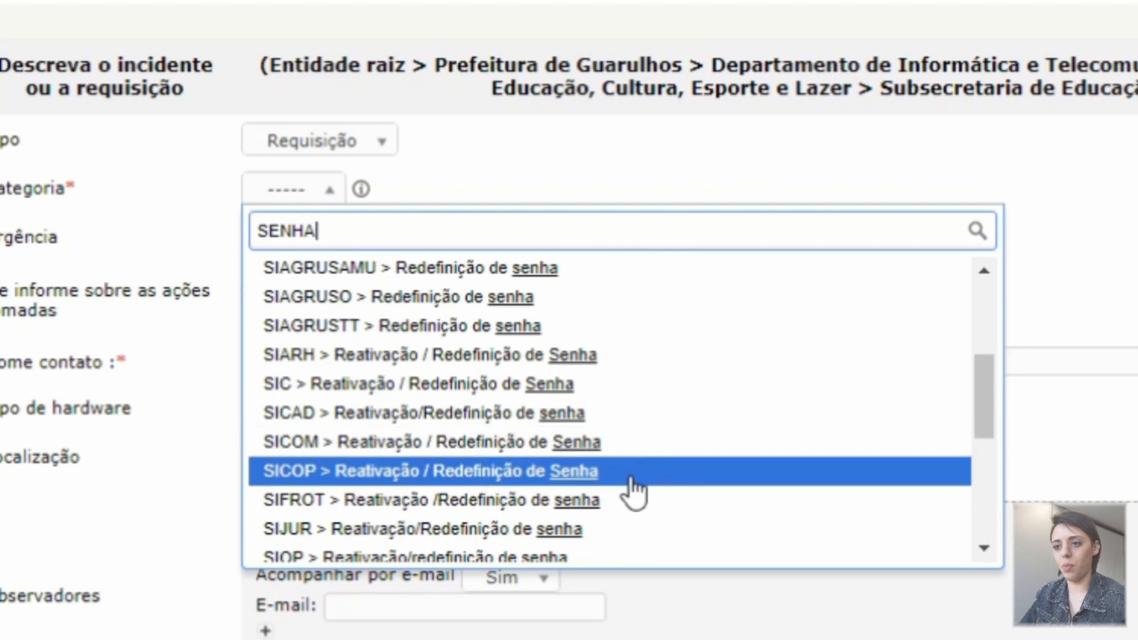
left_click_drag(986, 386, 986, 418)
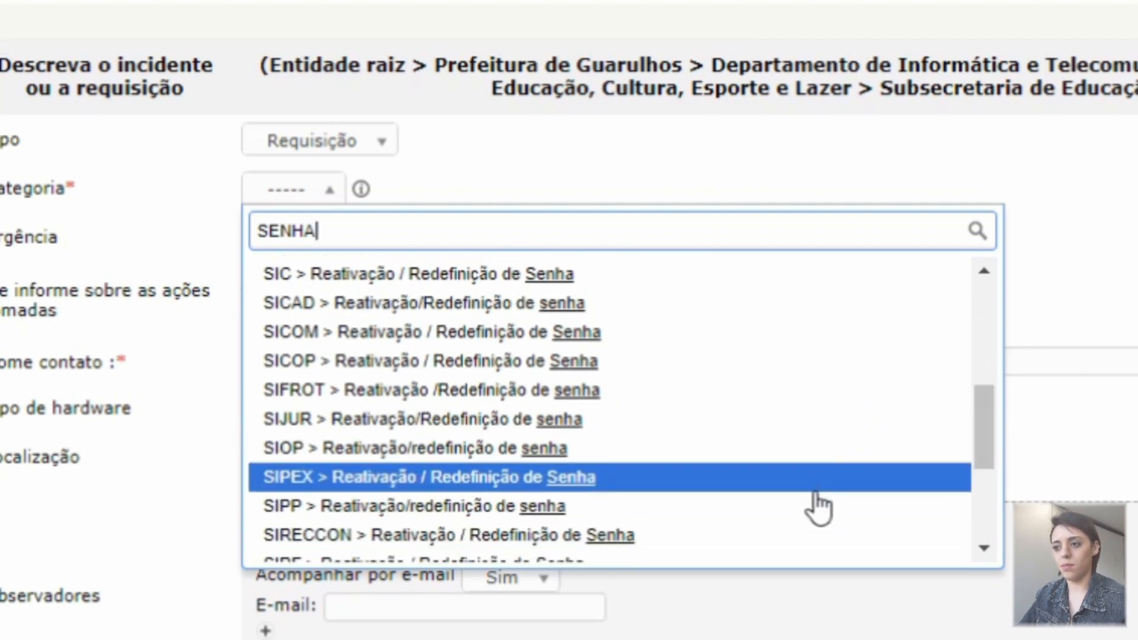
left_click_drag(983, 443, 983, 325)
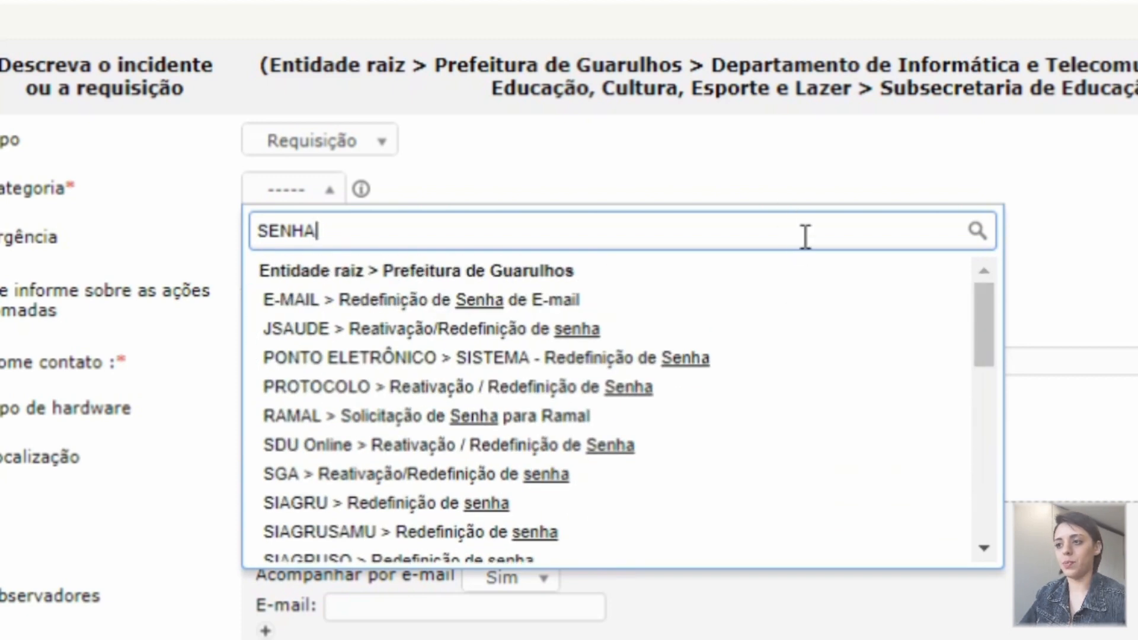
key("BackSpace")
key("BackSpace")
key("BackSpace")
key("BackSpace")
key("BackSpace")
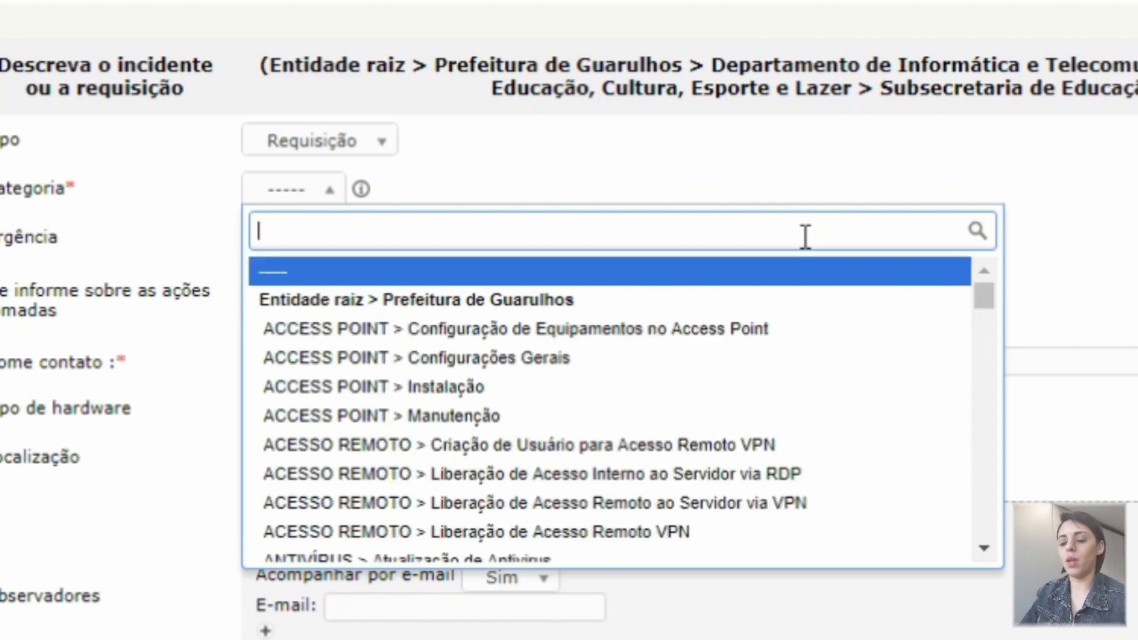
Search categories for INTERNET, then 'usuário', and pick SISTEMAS > Suporte ao Usuário (Genérico)
type("INTER")
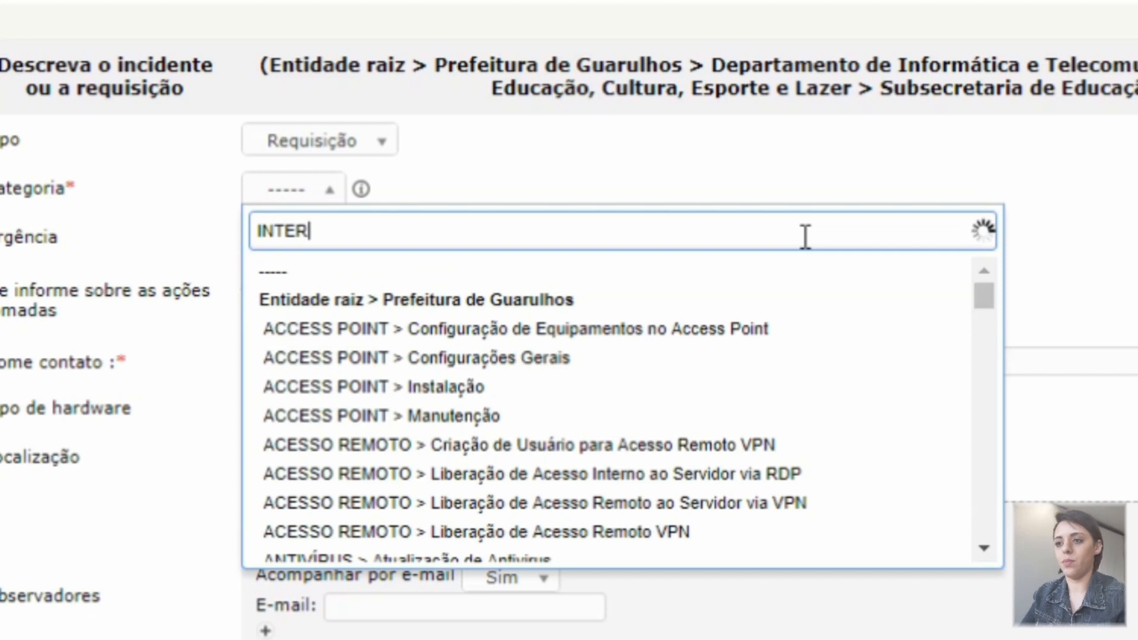
type("NET")
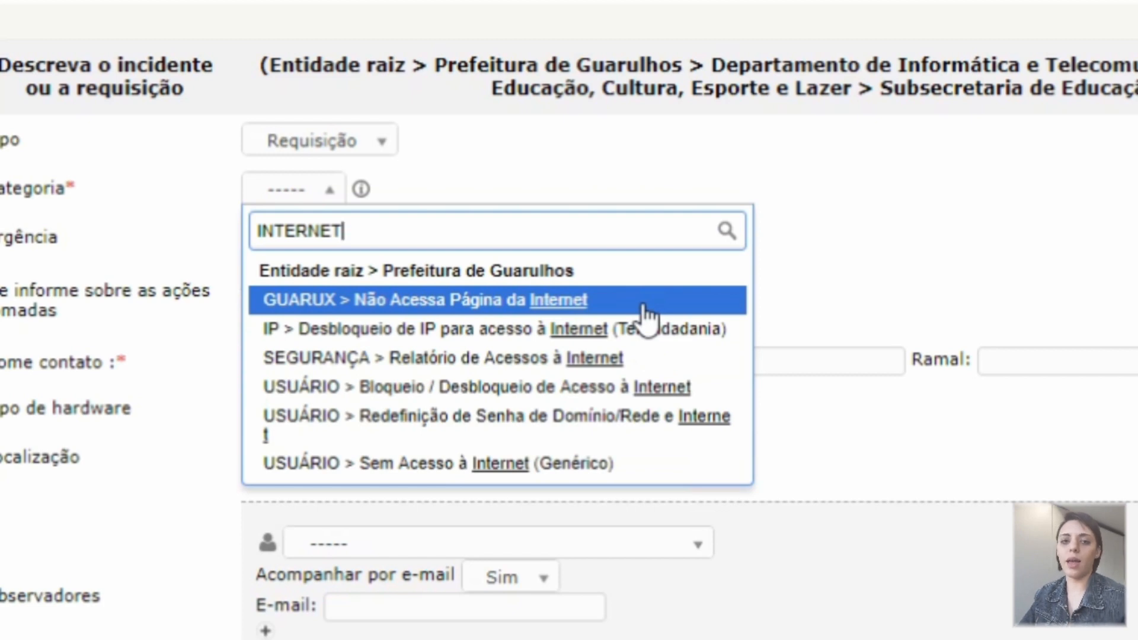
key("BackSpace")
key("BackSpace")
key("BackSpace")
key("BackSpace")
key("BackSpace")
key("BackSpace")
key("BackSpace")
key("BackSpace")
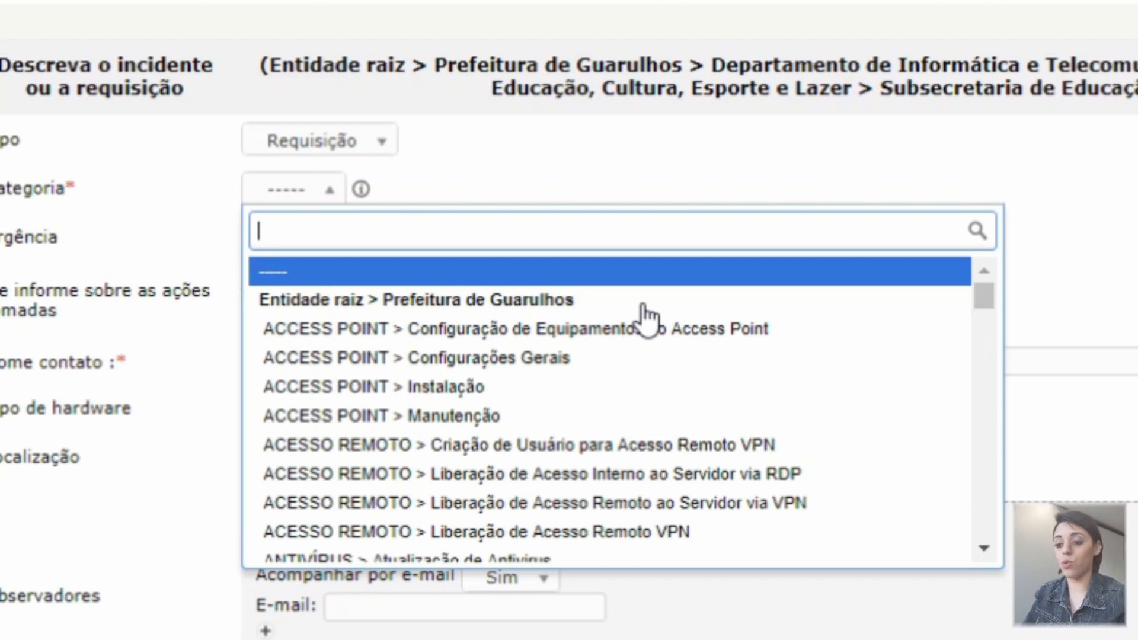
type("usuário")
scroll(1003, 432, "down", 10)
left_click_drag(1003, 442, 987, 564)
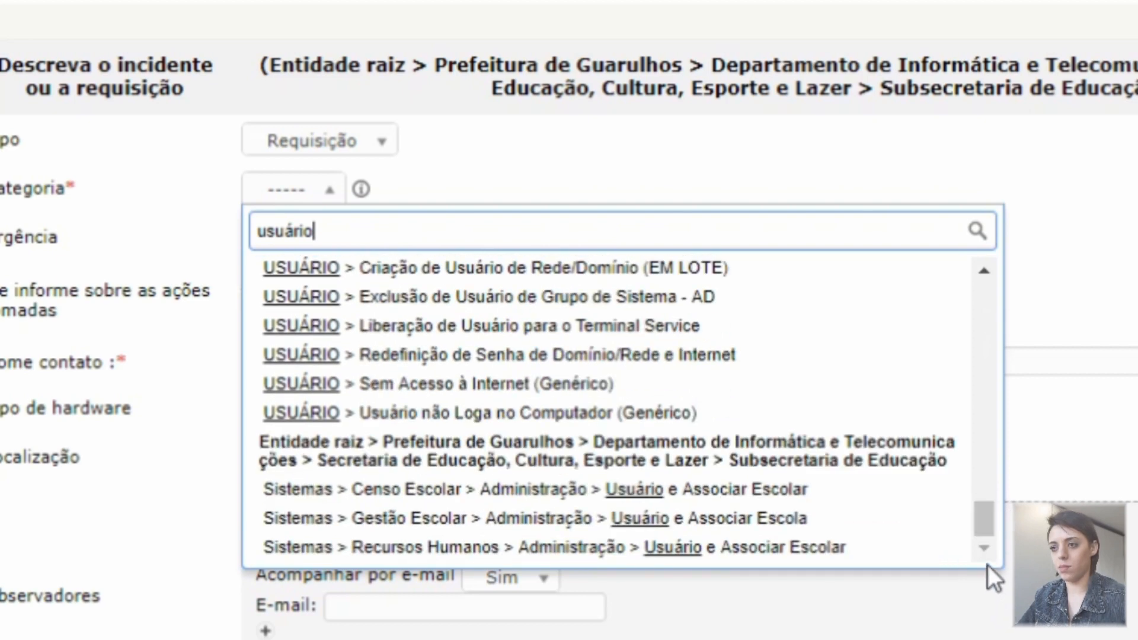
left_click_drag(987, 519, 975, 477)
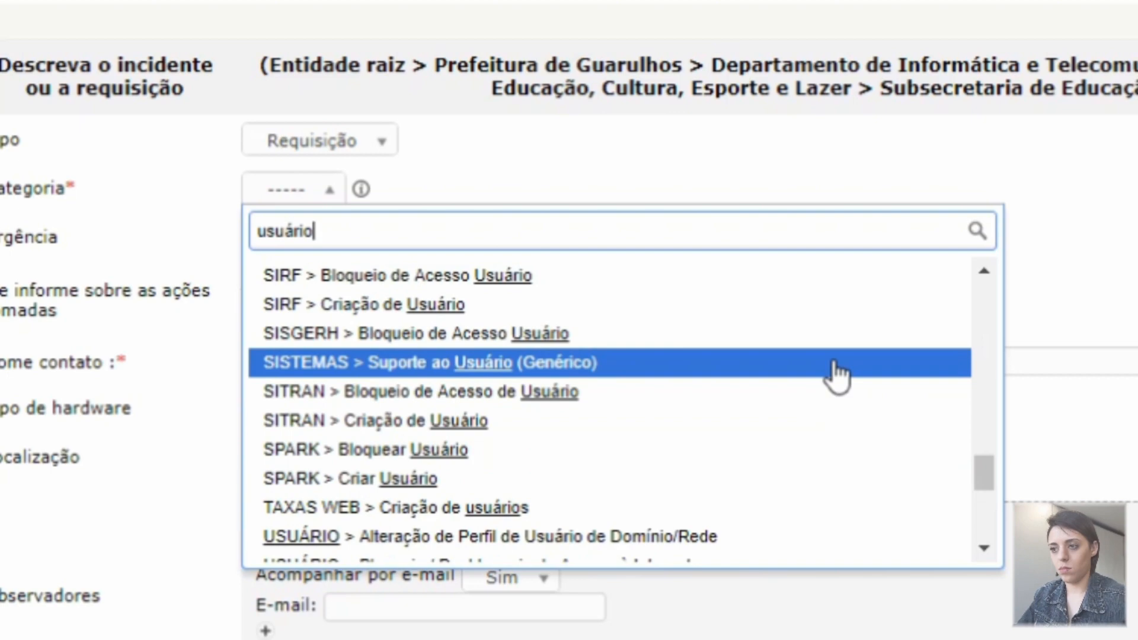
left_click(837, 374)
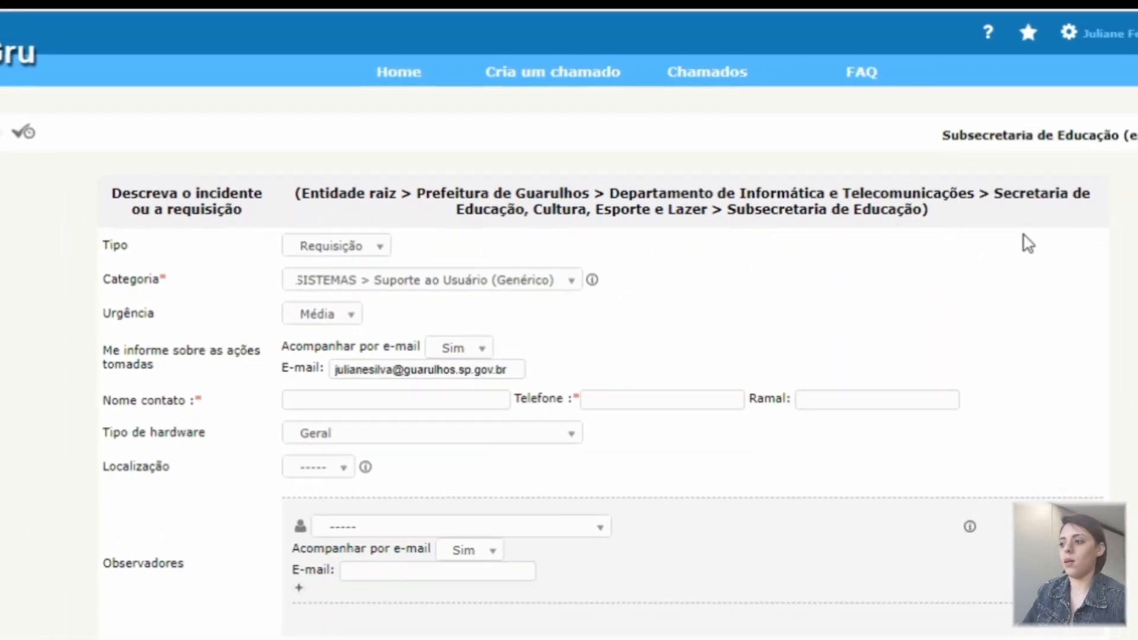
Fill in the contact name, telephone number and Ramal extension from the browser's saved suggestions
left_click_drag(1136, 195, 1136, 256)
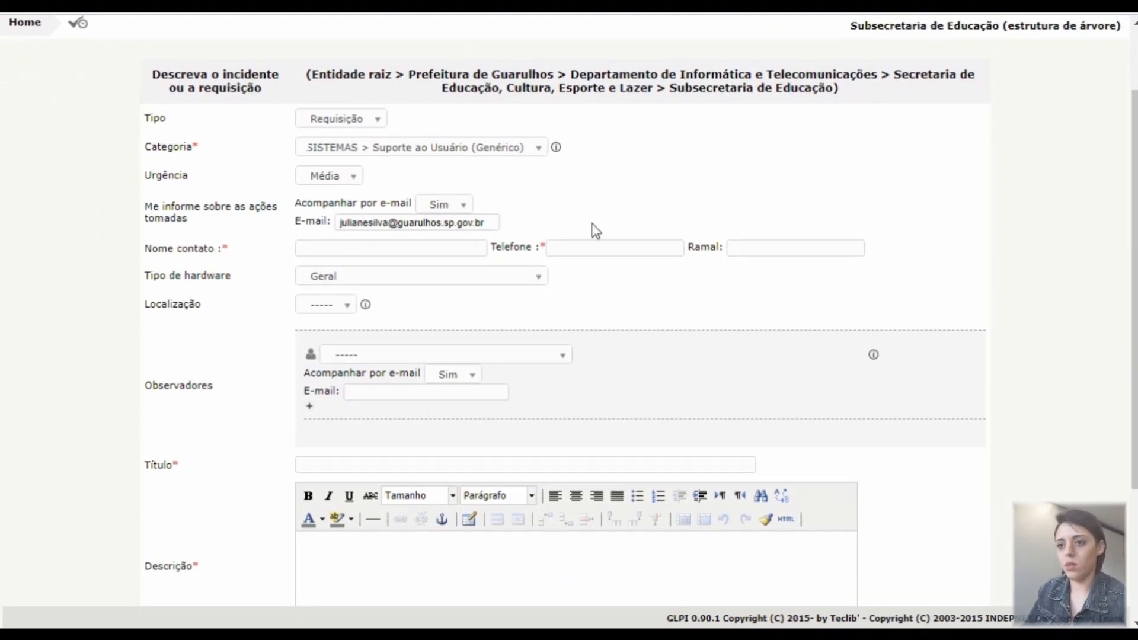
left_click(427, 248)
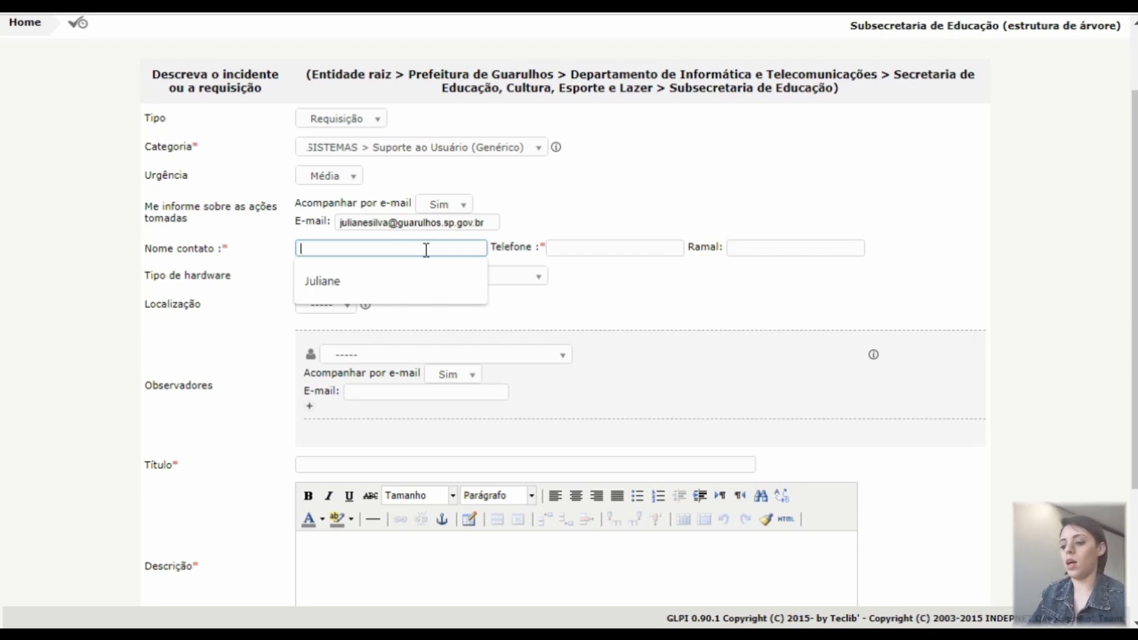
left_click(380, 285)
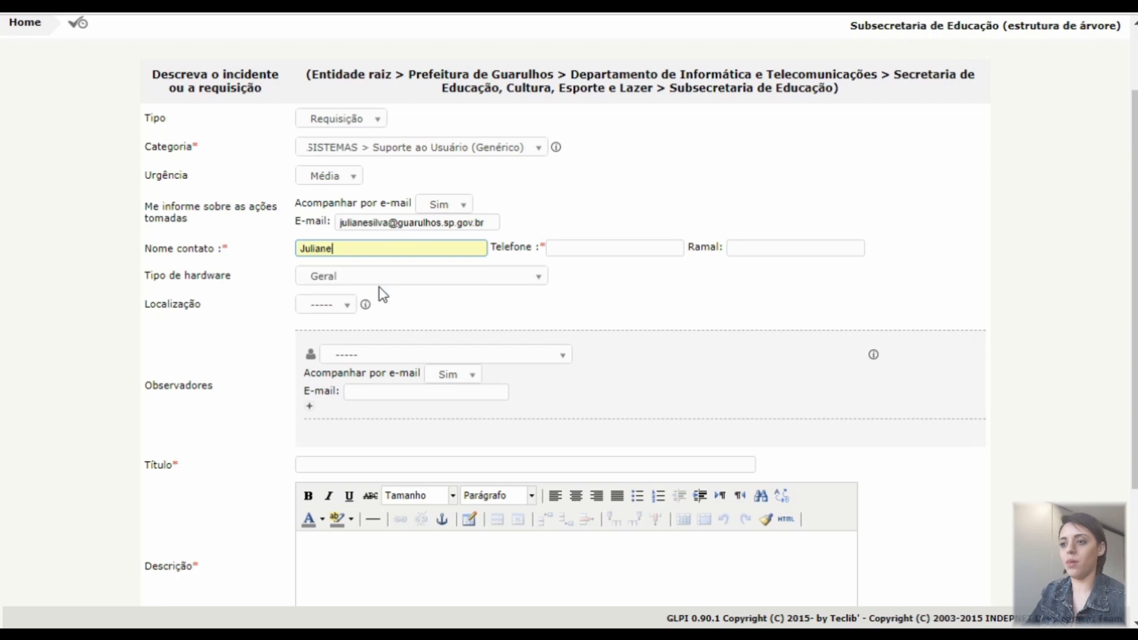
left_click(601, 247)
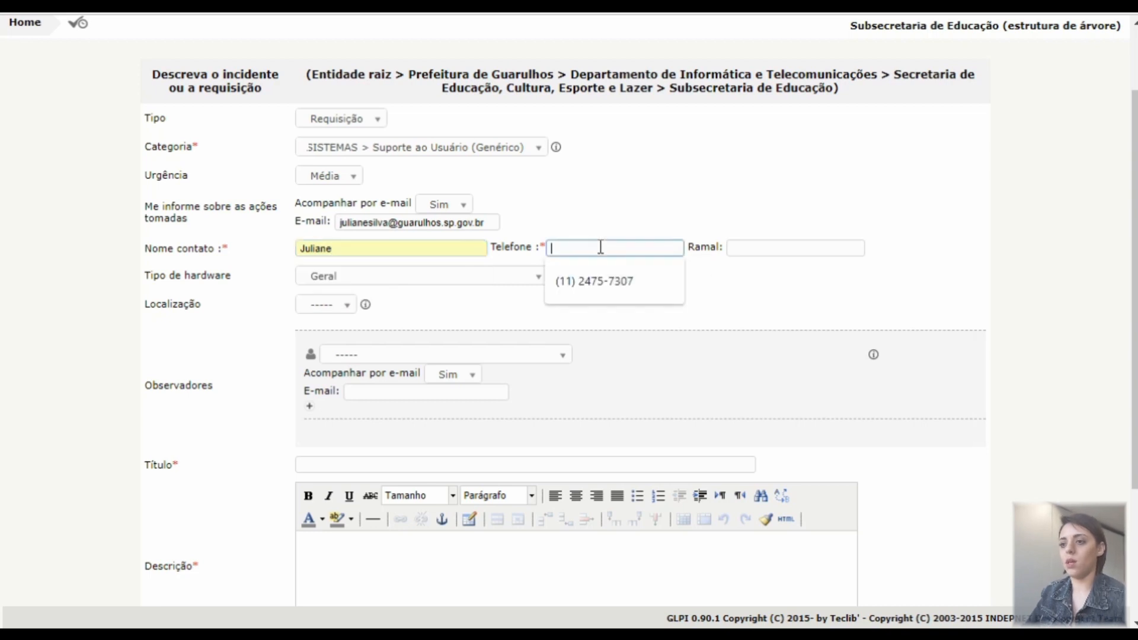
left_click(600, 279)
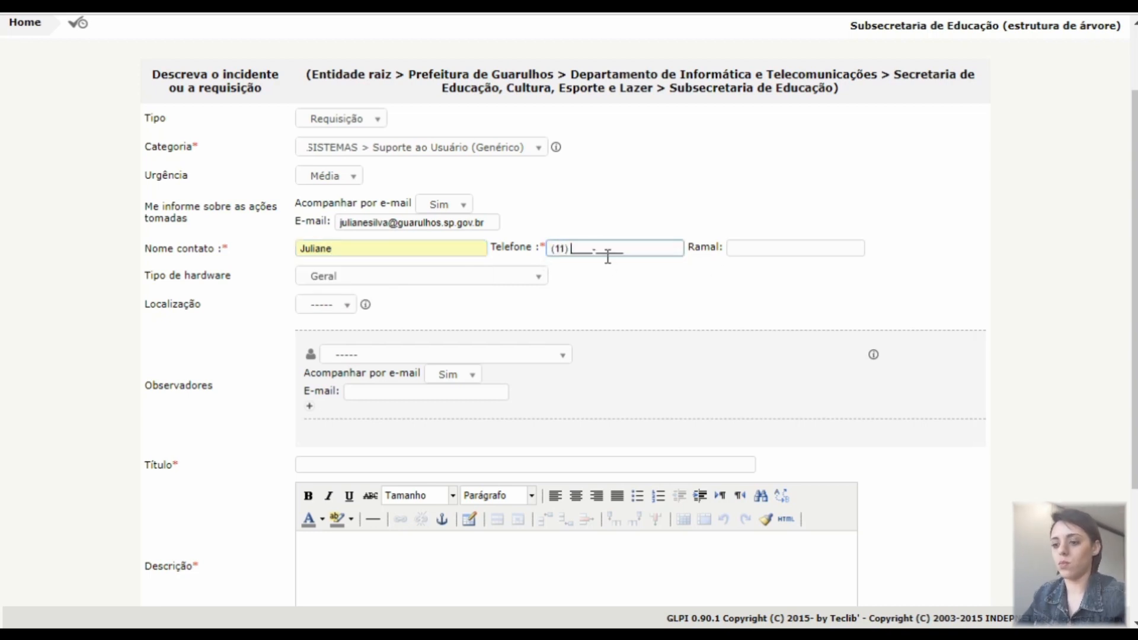
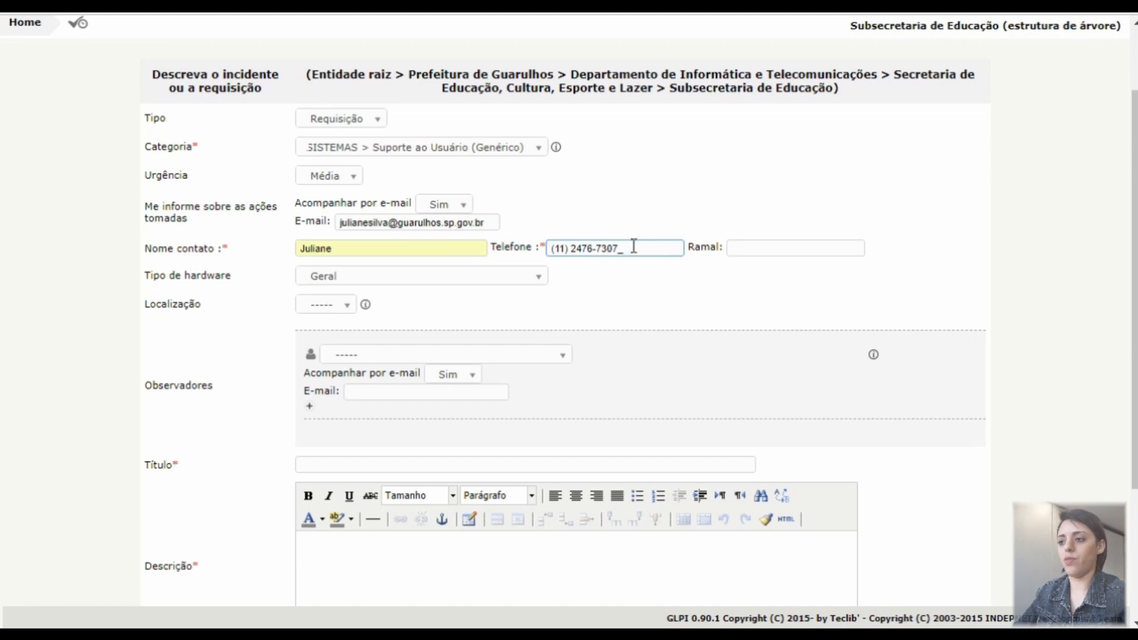
left_click(755, 249)
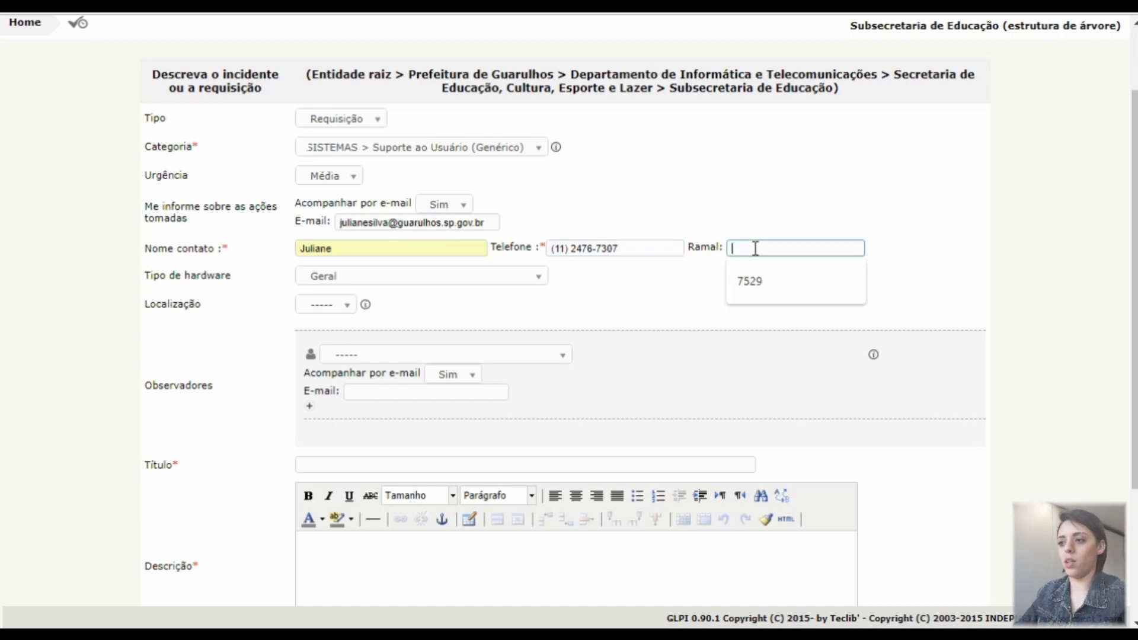
left_click(752, 294)
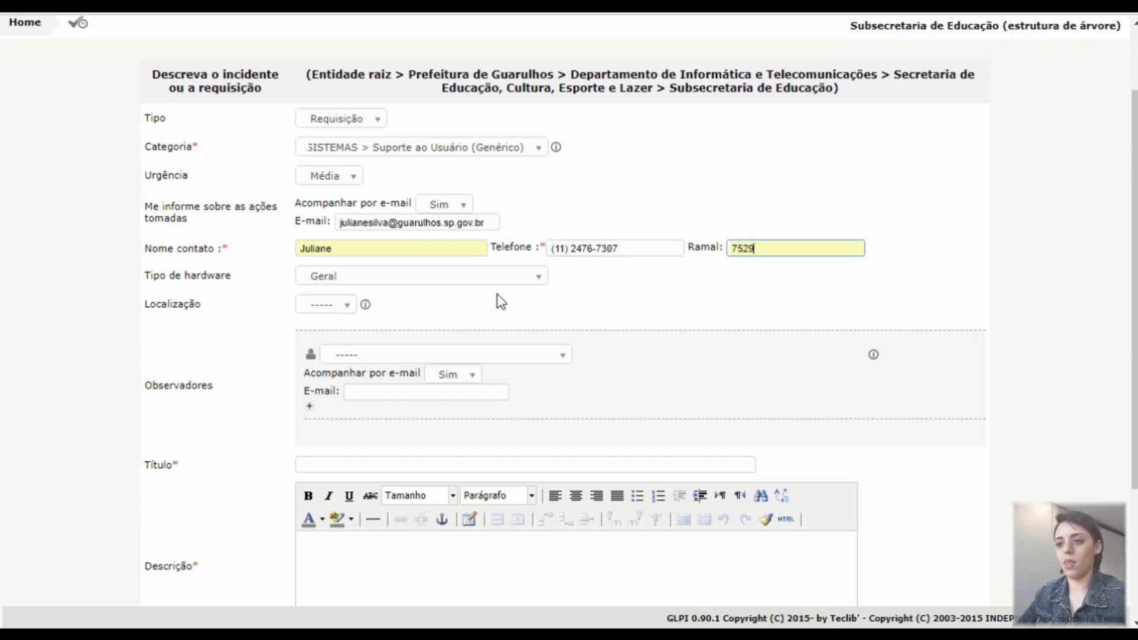
Add a colleague as an observer of the ticket
scroll(1124, 337, "down", 3)
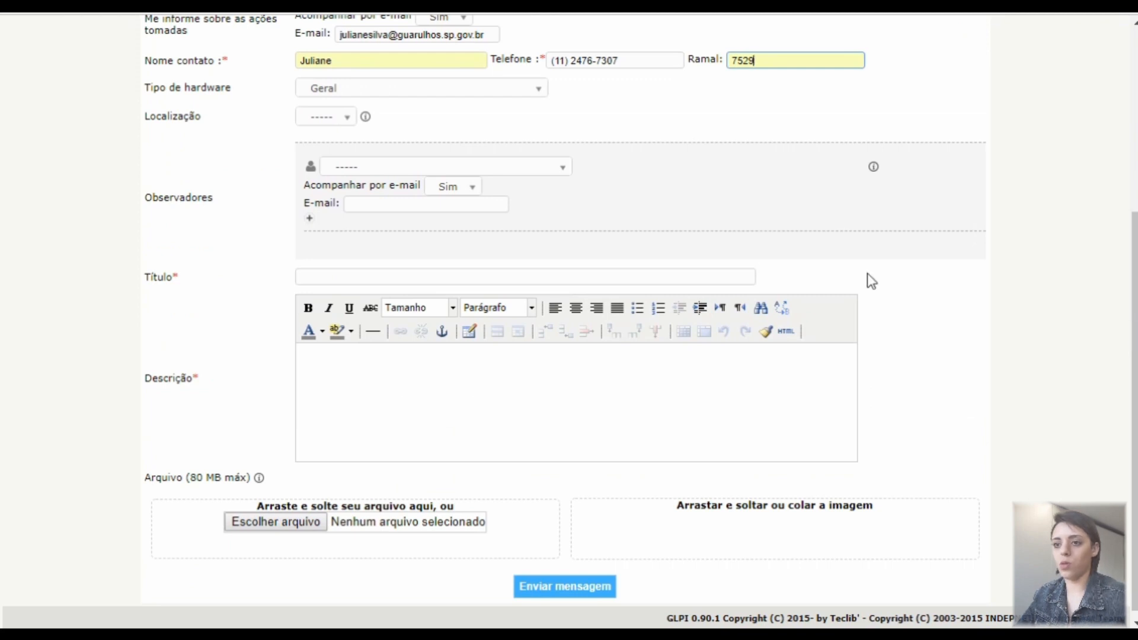
left_click(563, 172)
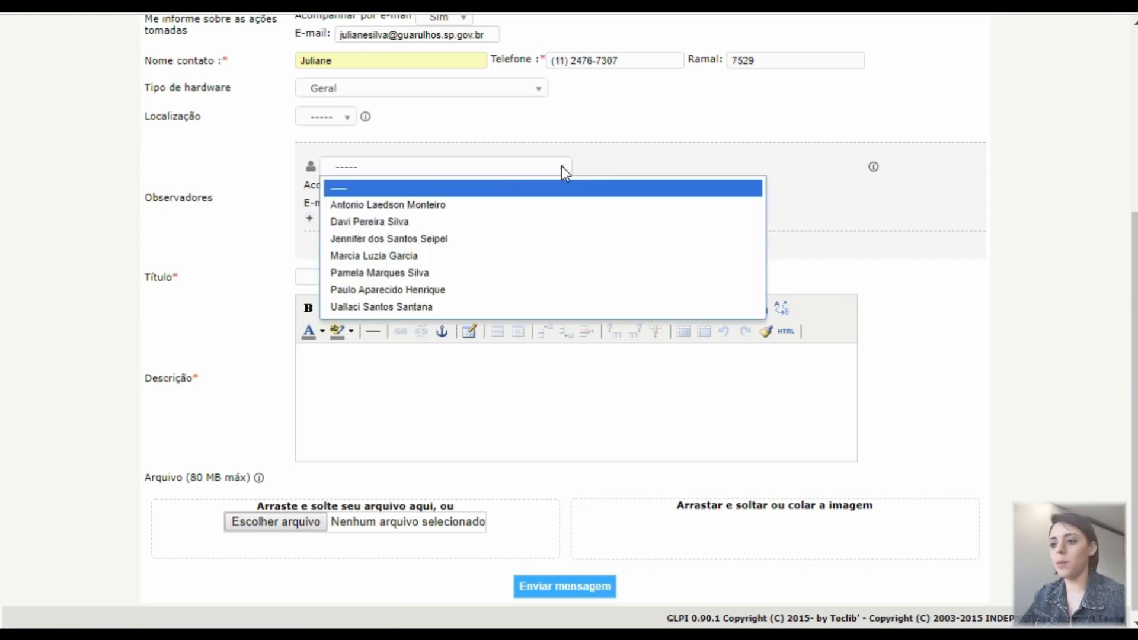
left_click(511, 236)
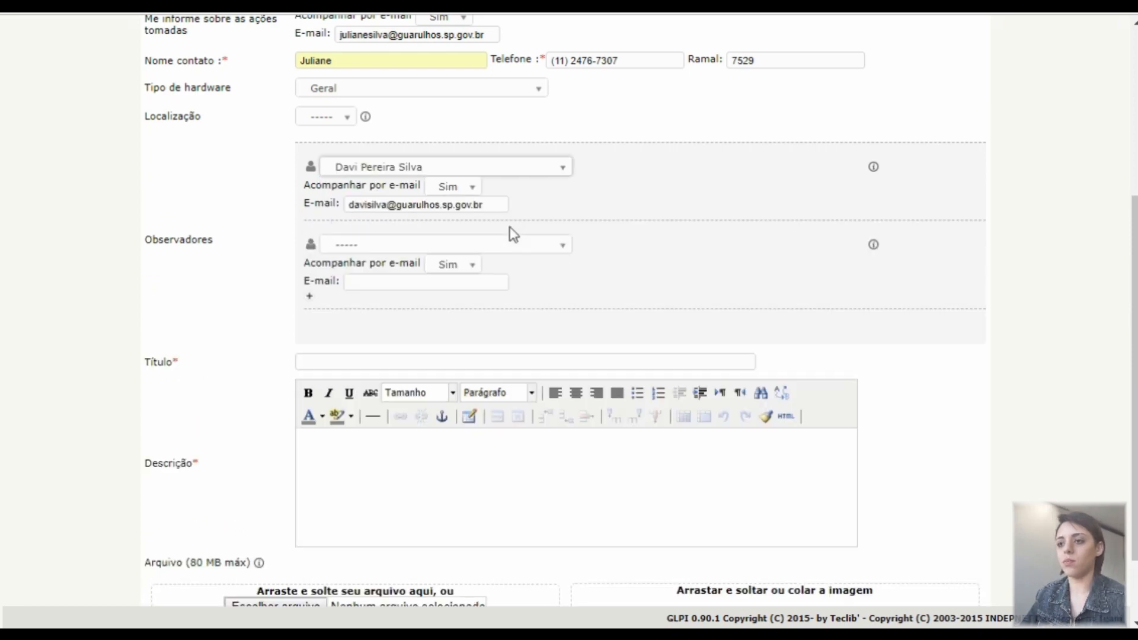
Enter the title 'Criação de usuário para o sistema Gestão Escolar'
scroll(508, 233, "down", 2)
left_click(735, 268)
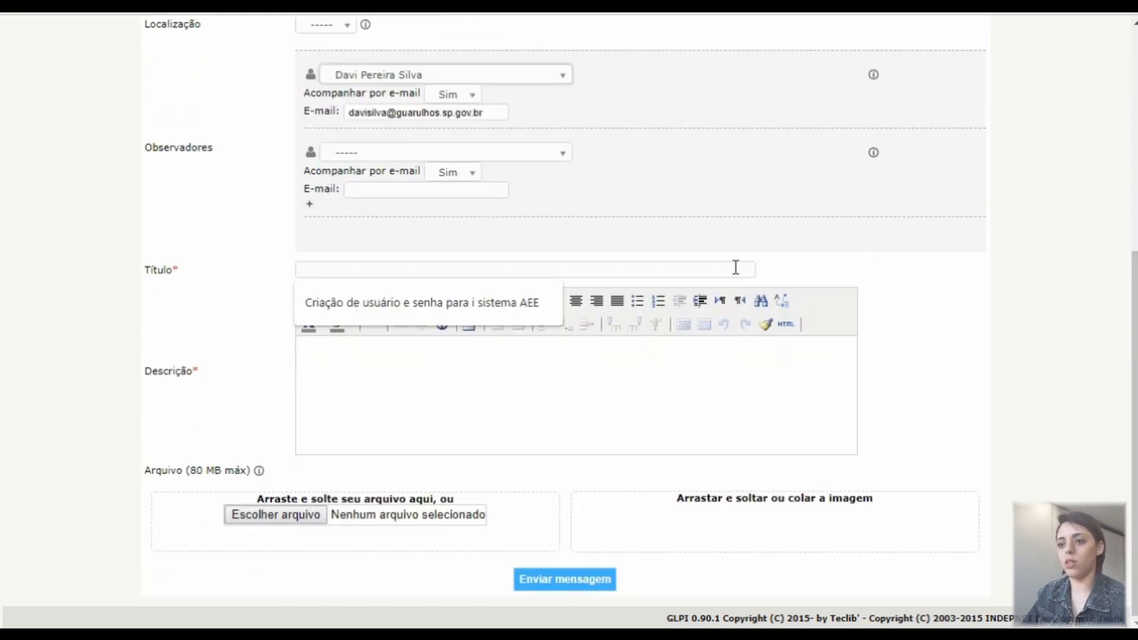
type("Cria")
type("ção de usuário para o sistema Gestão Escolar")
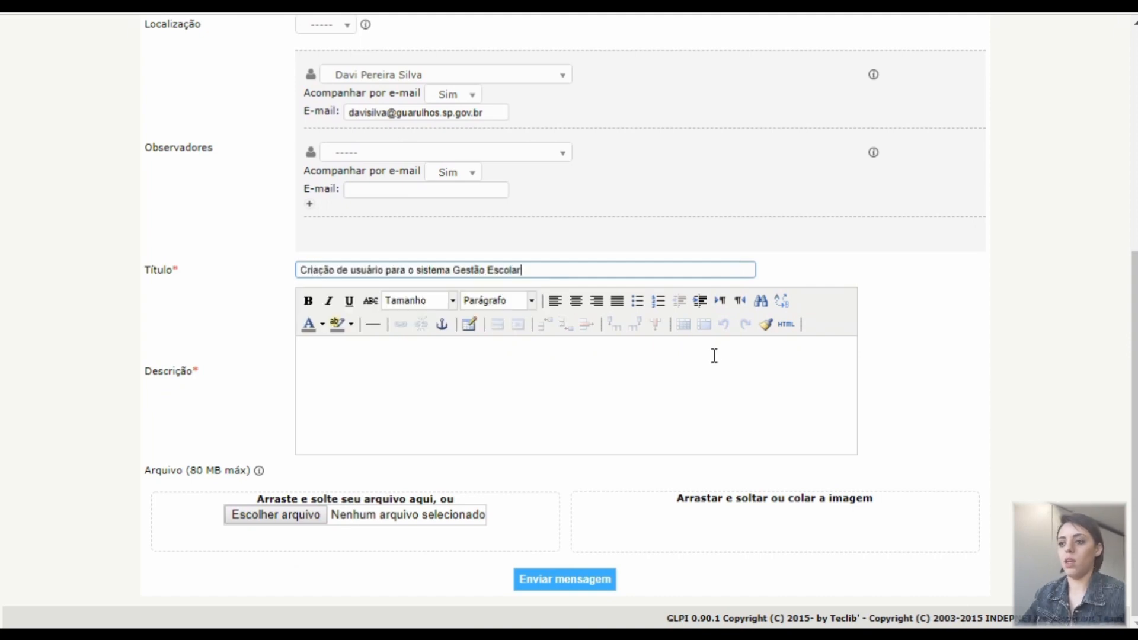
left_click(714, 354)
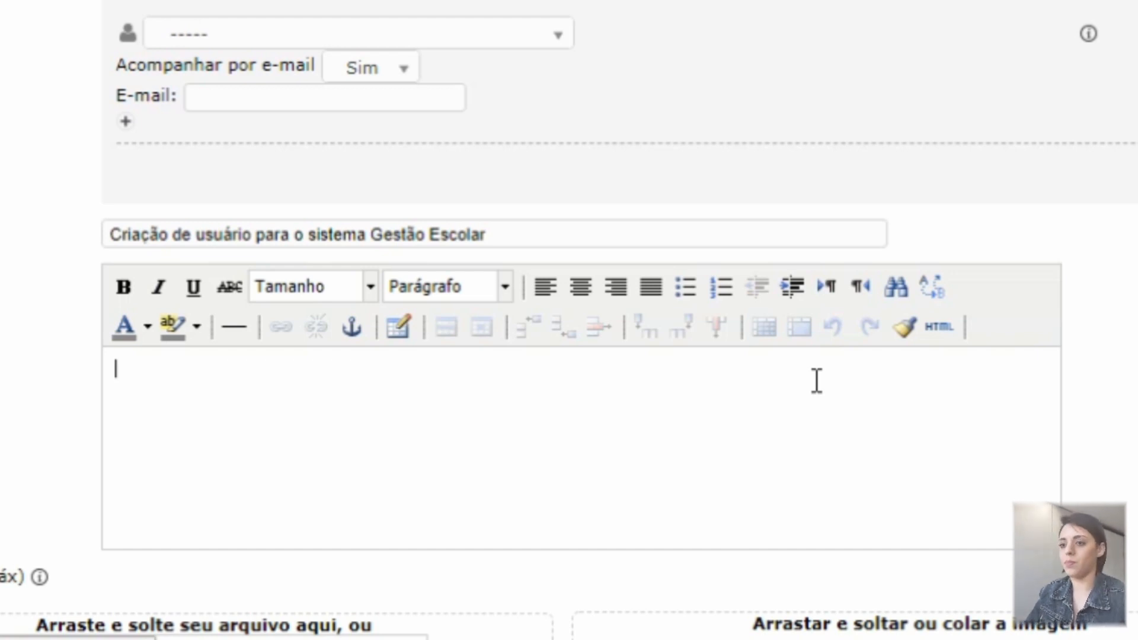
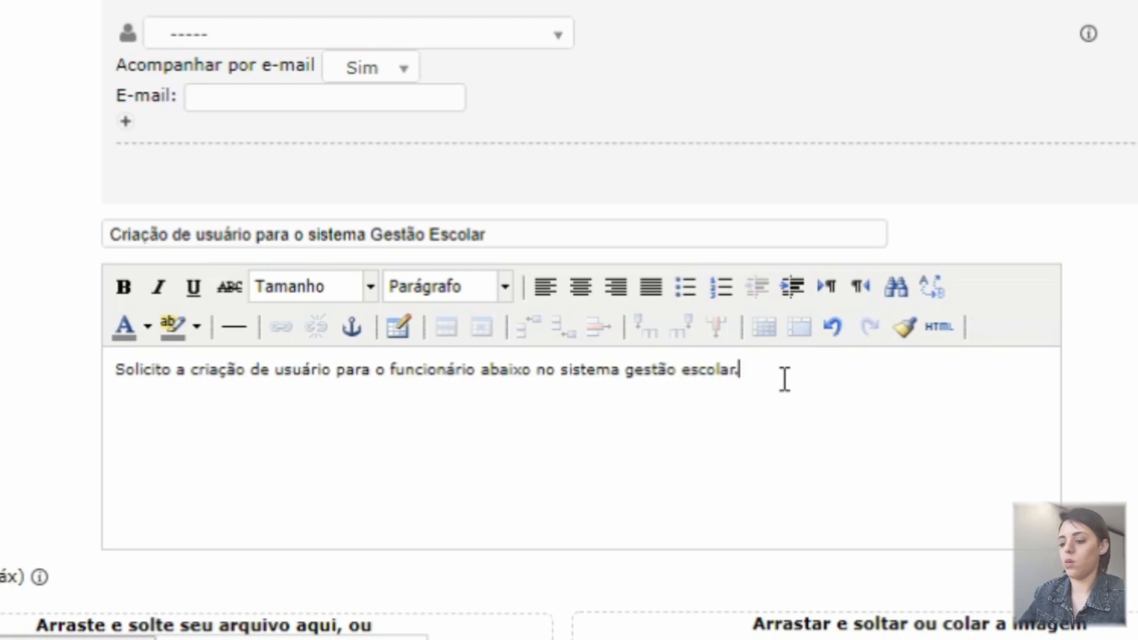
Write the Gestão Escolar user request with the employee's name, CF, CPF and e-mail, then submit
key("Return")
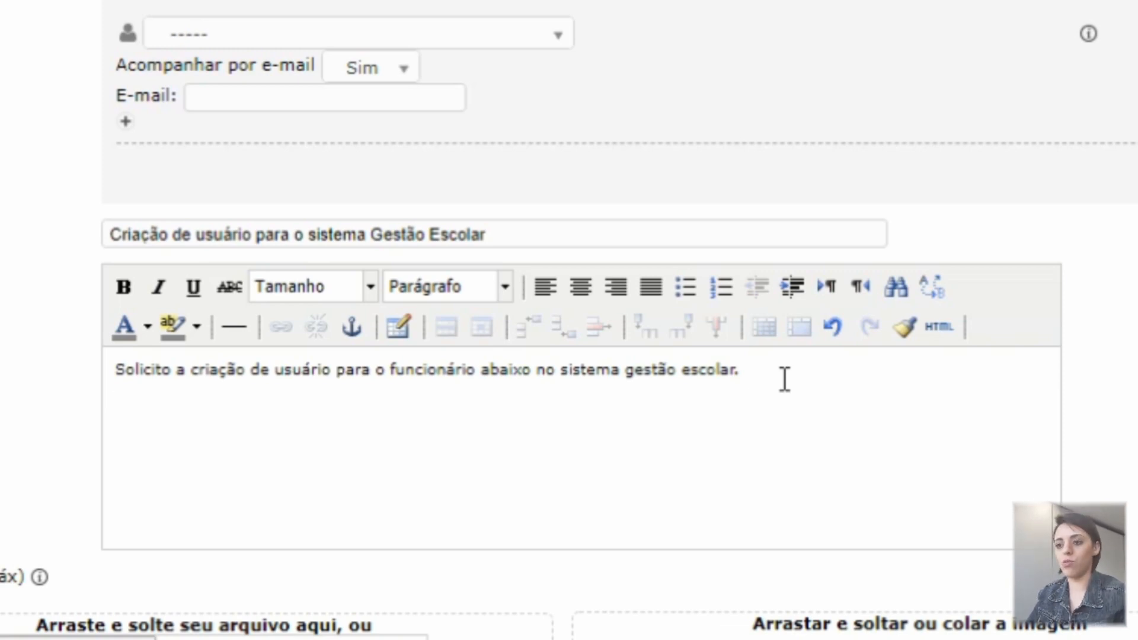
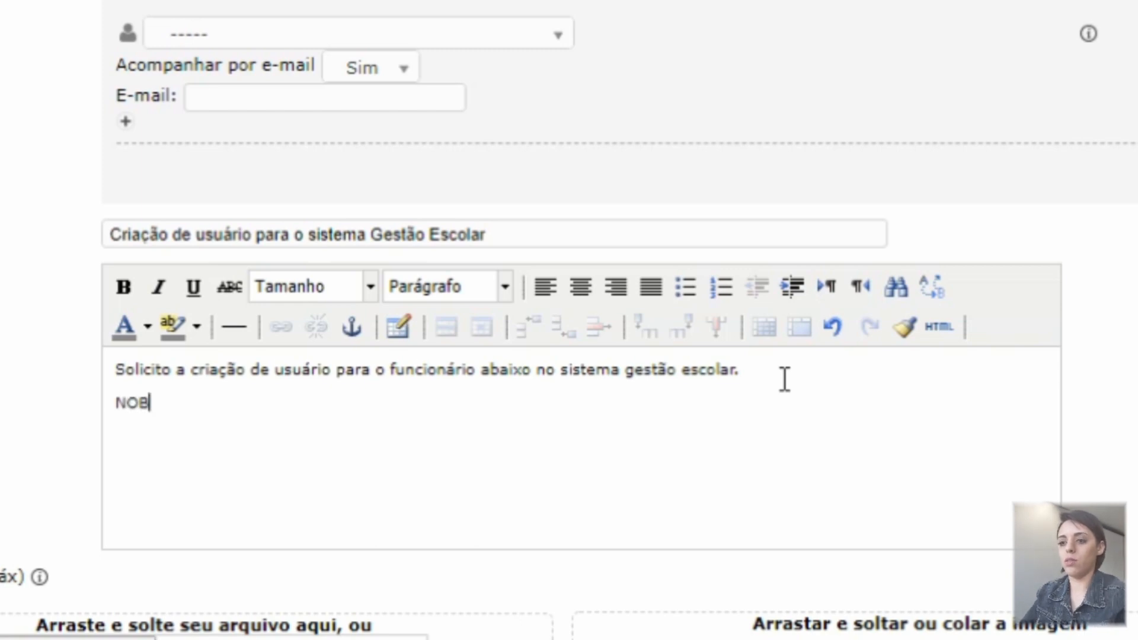
key("BackSpace")
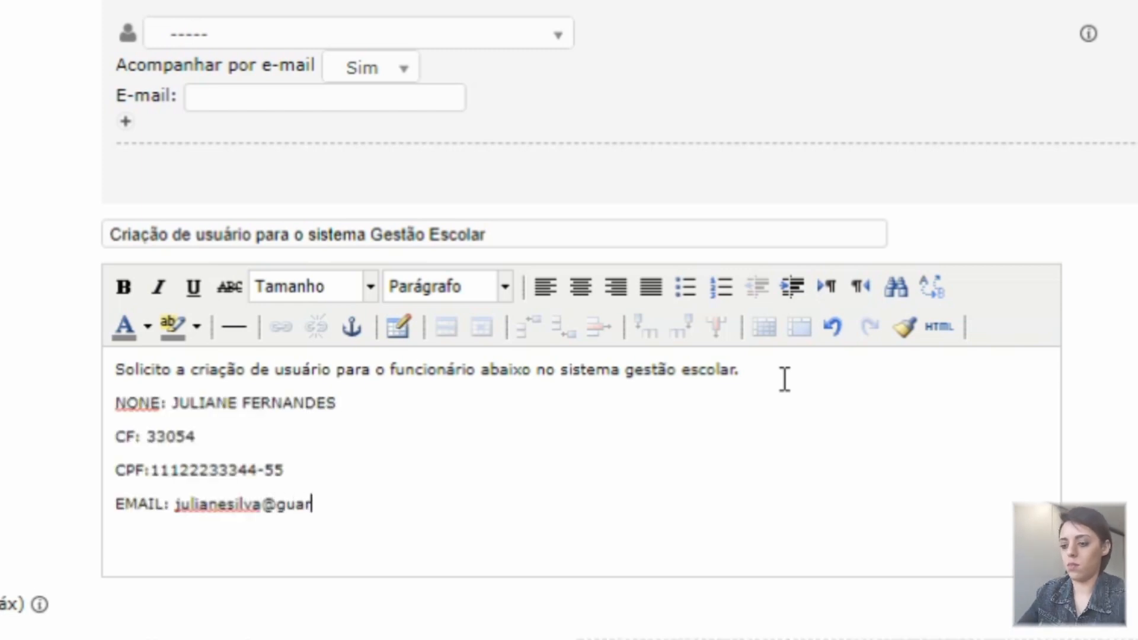
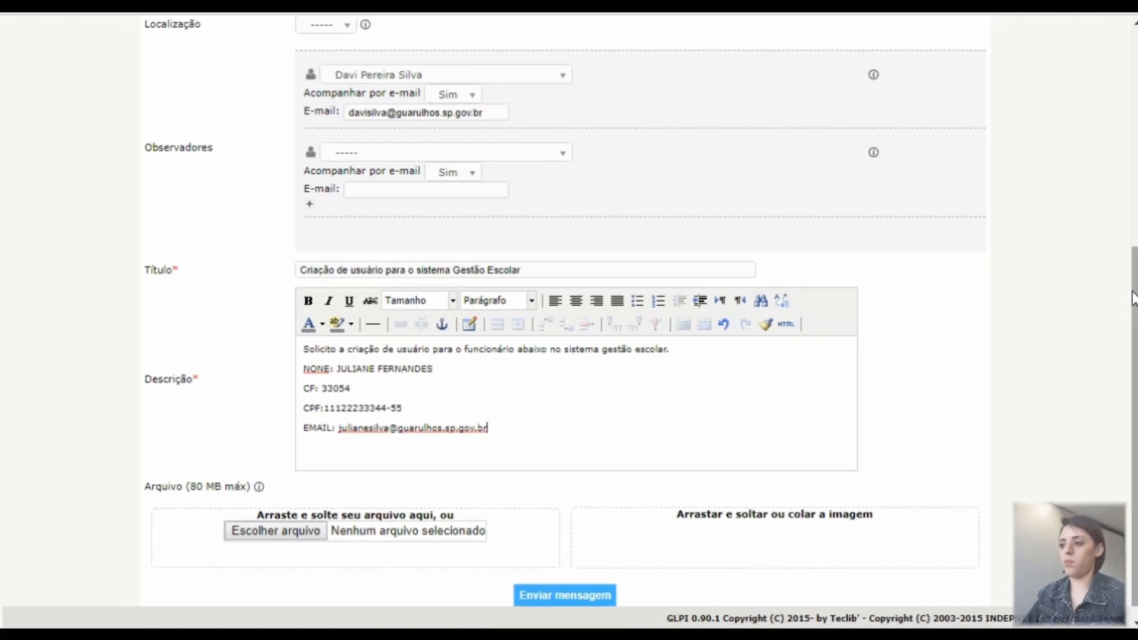
left_click_drag(1134, 288, 1135, 326)
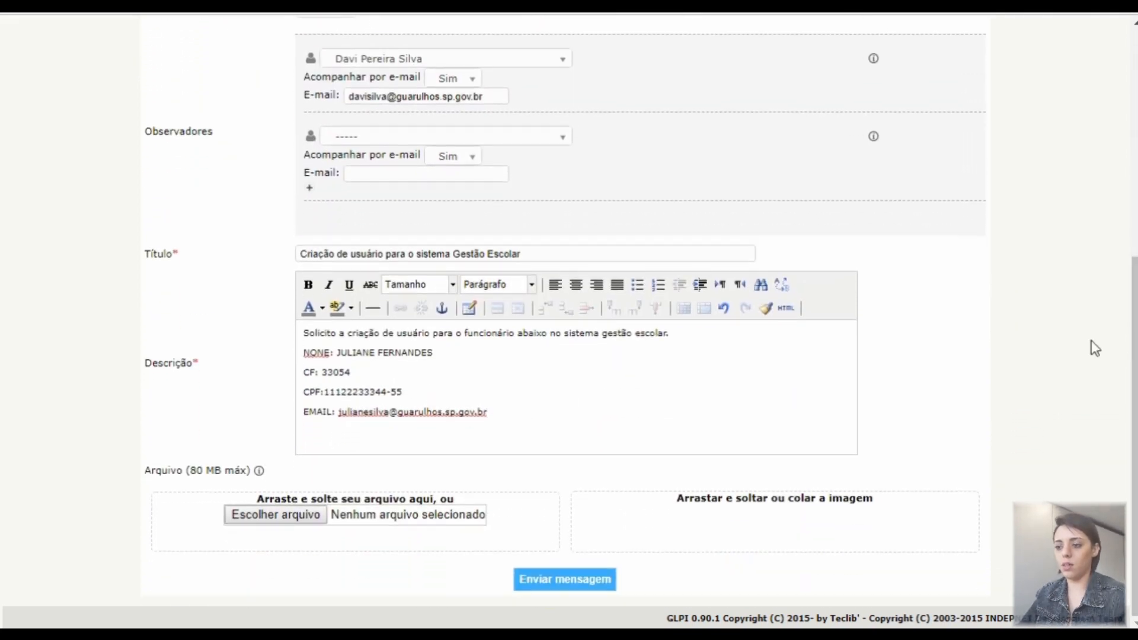
left_click(590, 586)
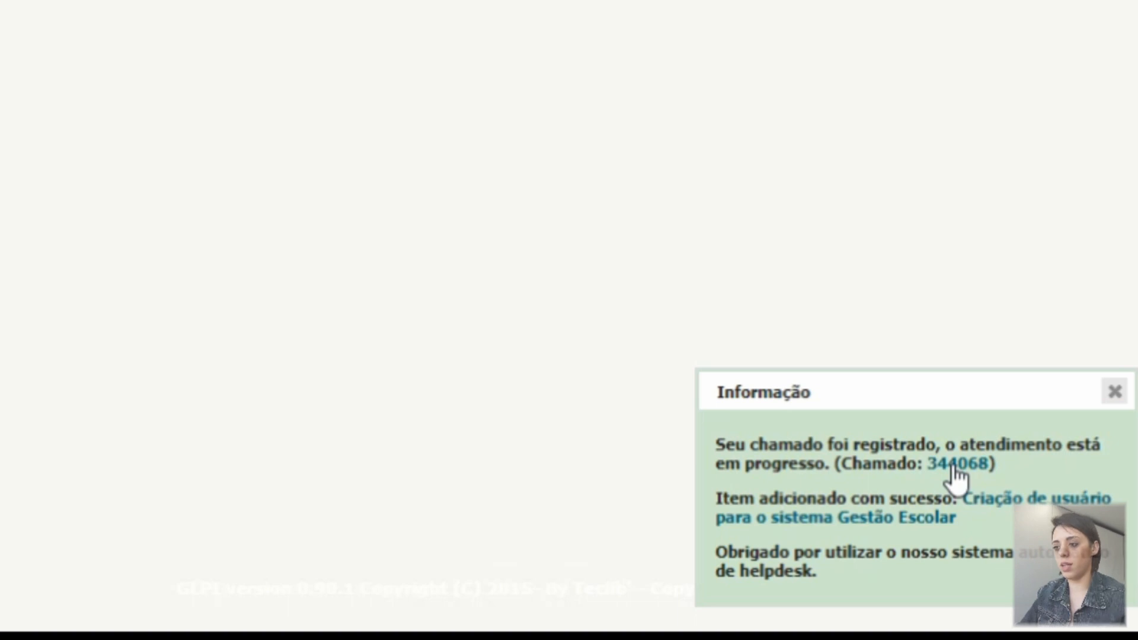
Open the registered ticket 344068 from the confirmation popup
left_click(955, 466)
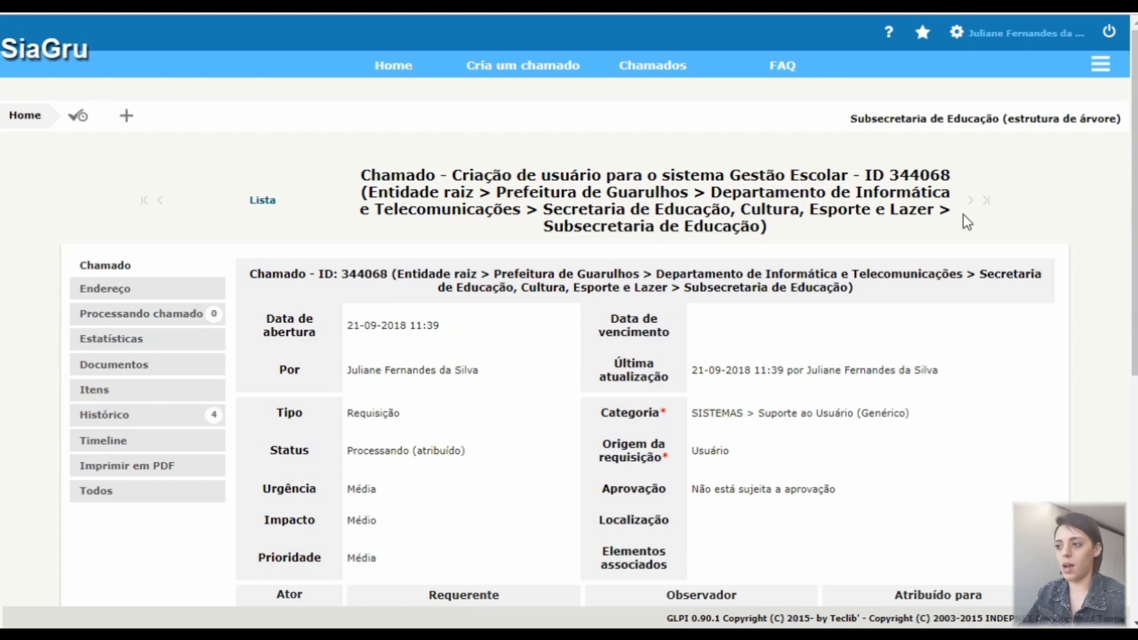
left_click_drag(892, 174, 951, 175)
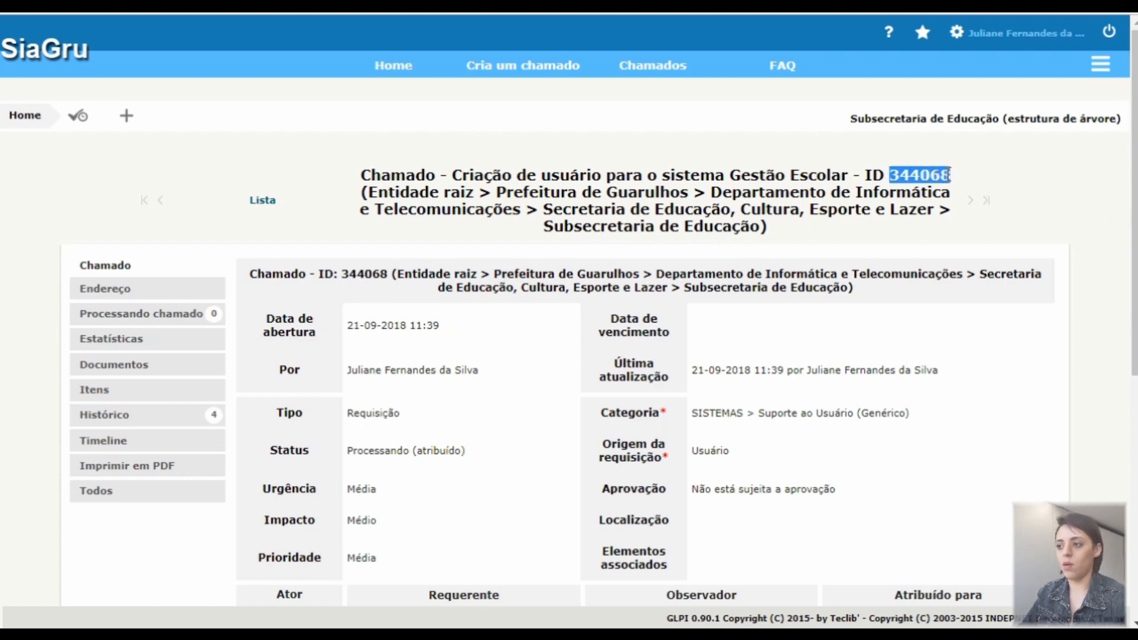
left_click(1019, 168)
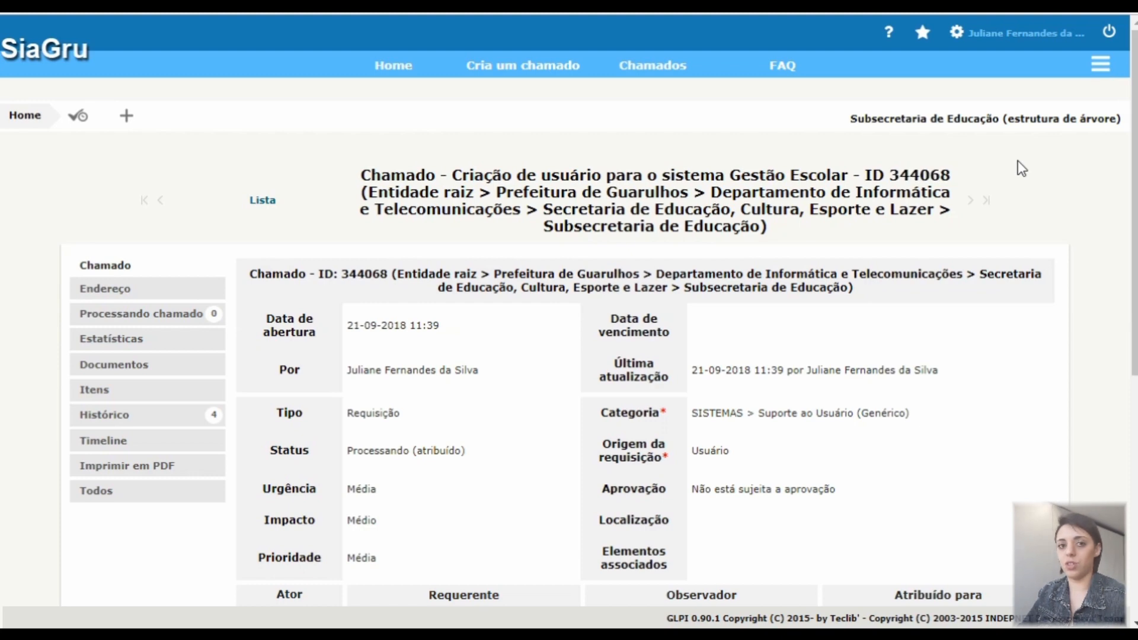
left_click_drag(1135, 106, 1135, 346)
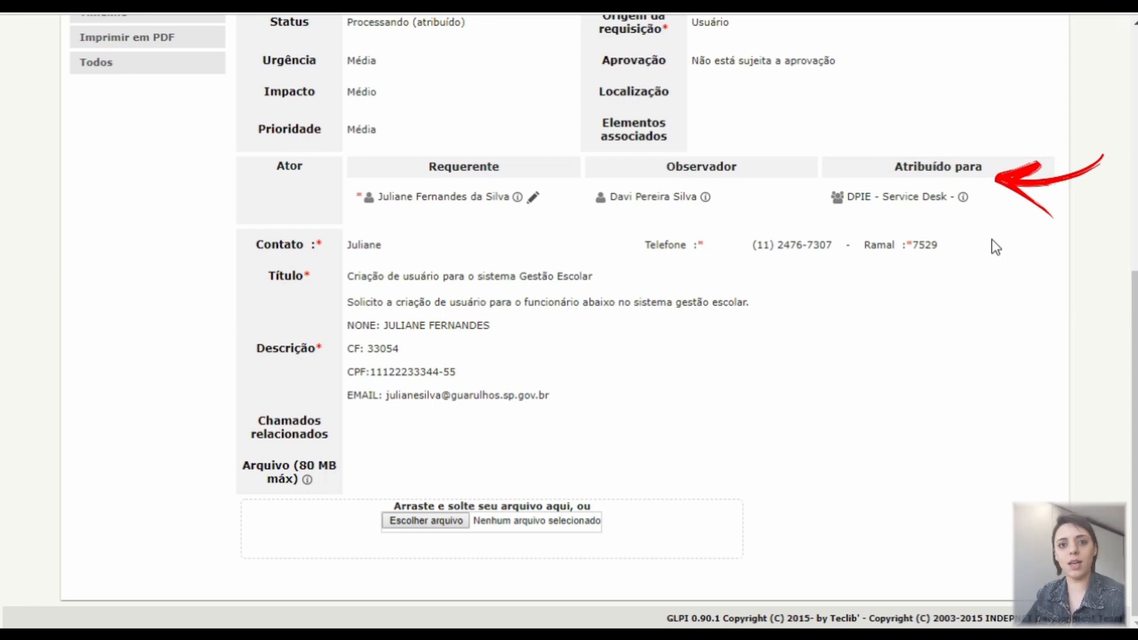
scroll(712, 177, "up", 8)
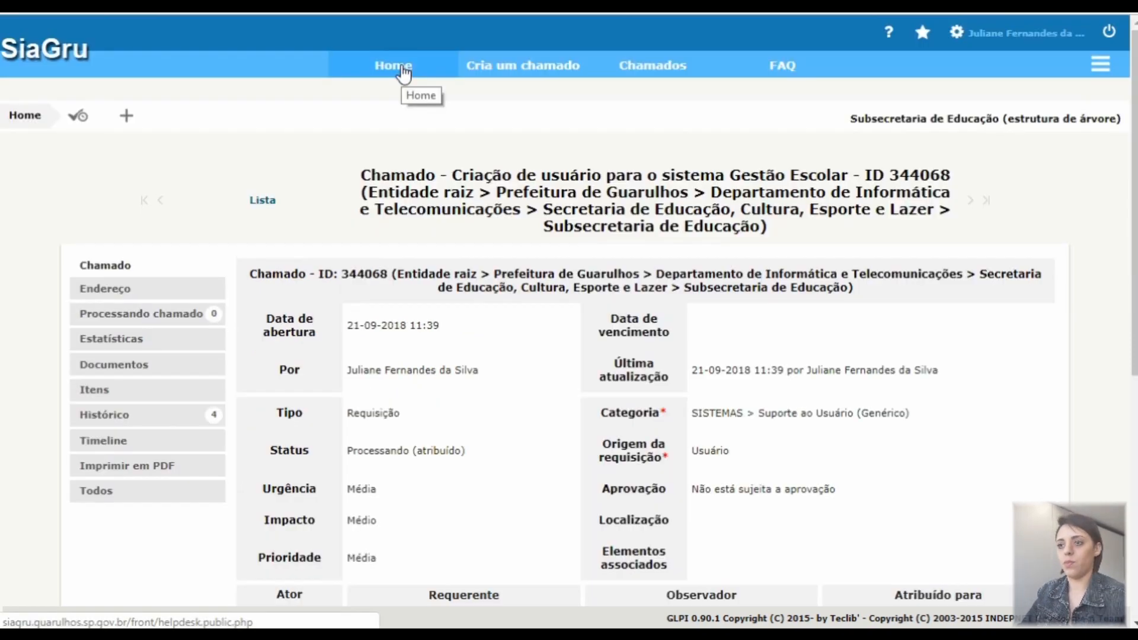
Go to Home and open the Chamados list of not-closed tickets
left_click(400, 66)
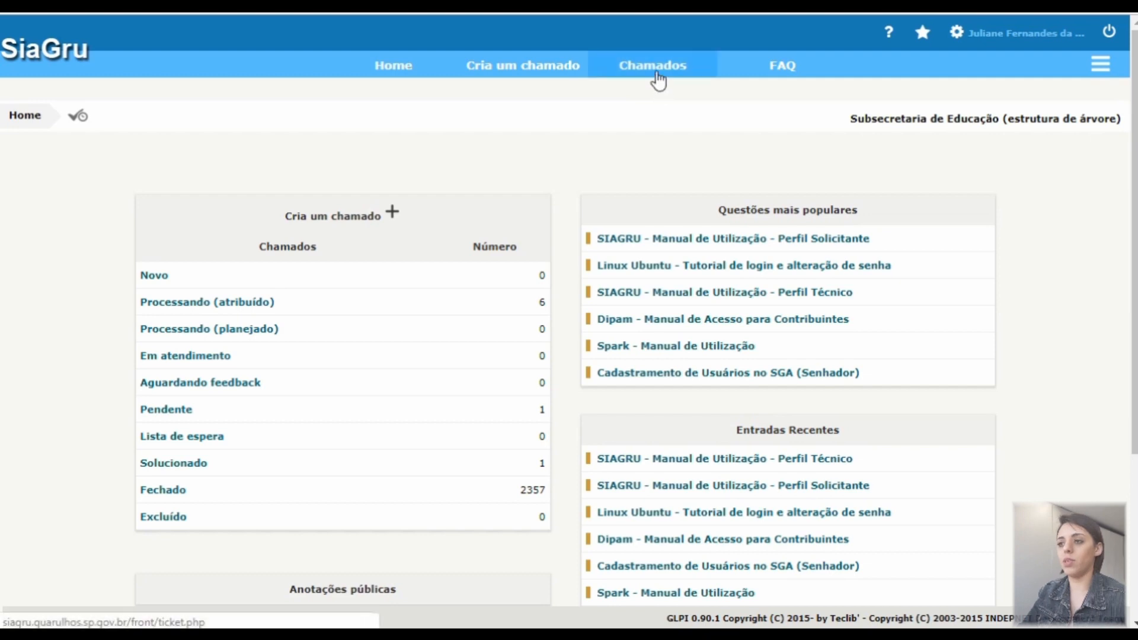
left_click(657, 75)
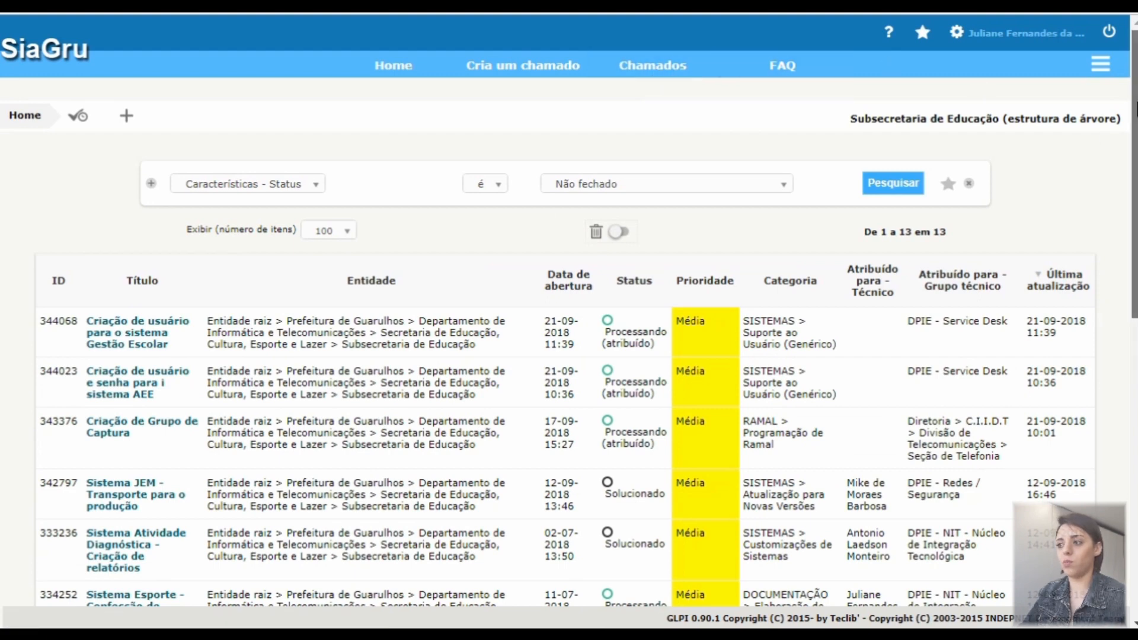
scroll(1135, 108, "down", 1)
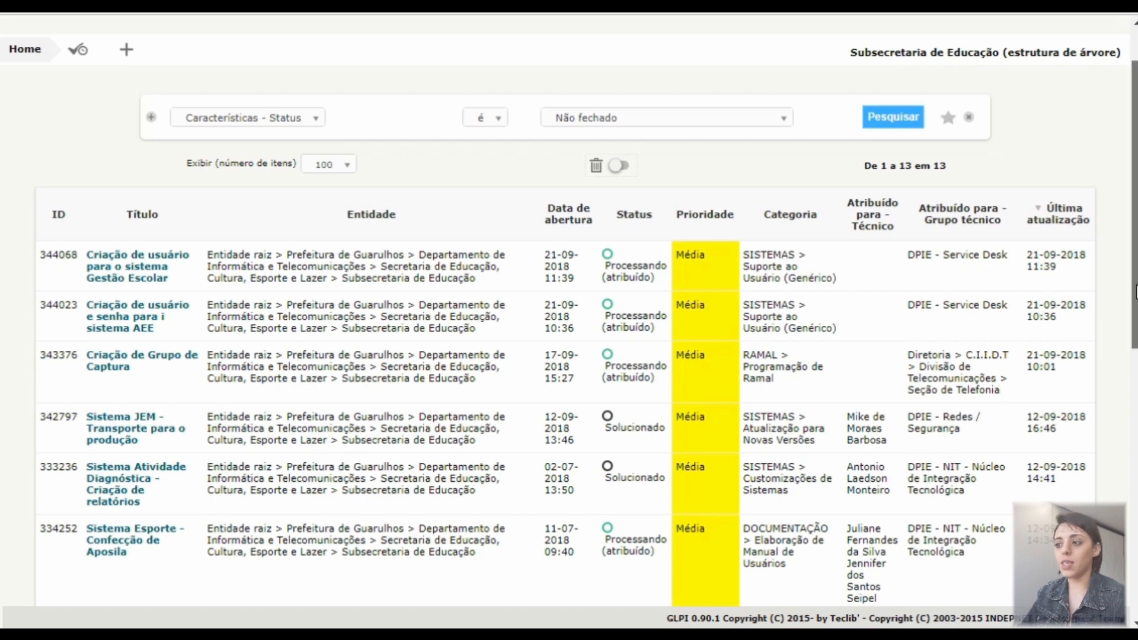
scroll(1136, 292, "up", 1)
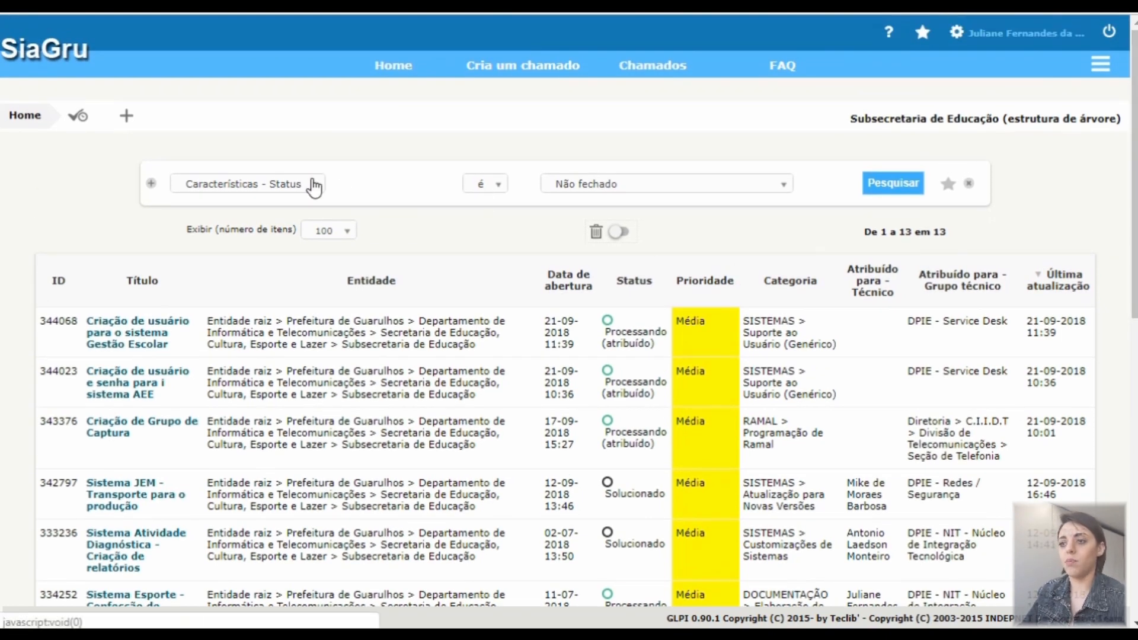
Change the search criterion from Status to ID with value 344023 and run Pesquisar
left_click(314, 188)
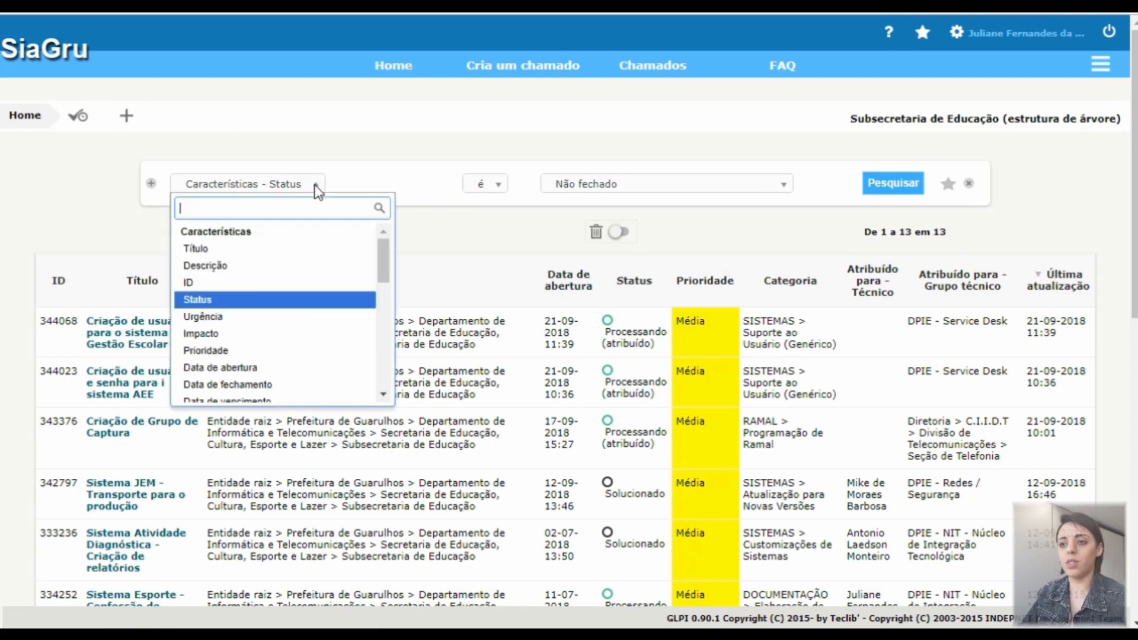
left_click(316, 186)
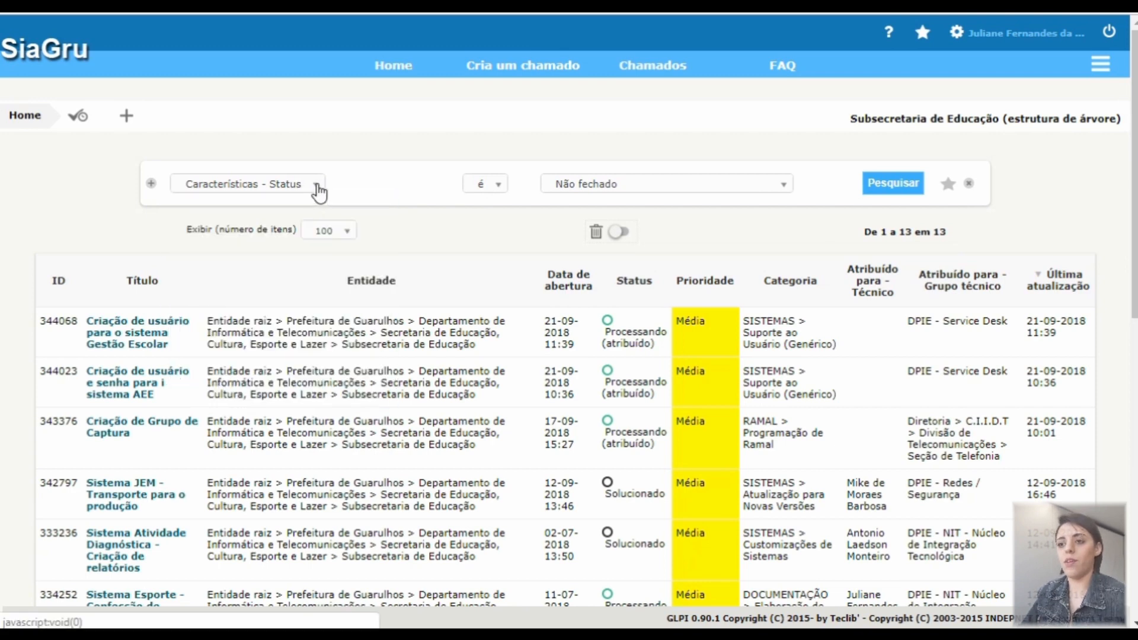
left_click(318, 188)
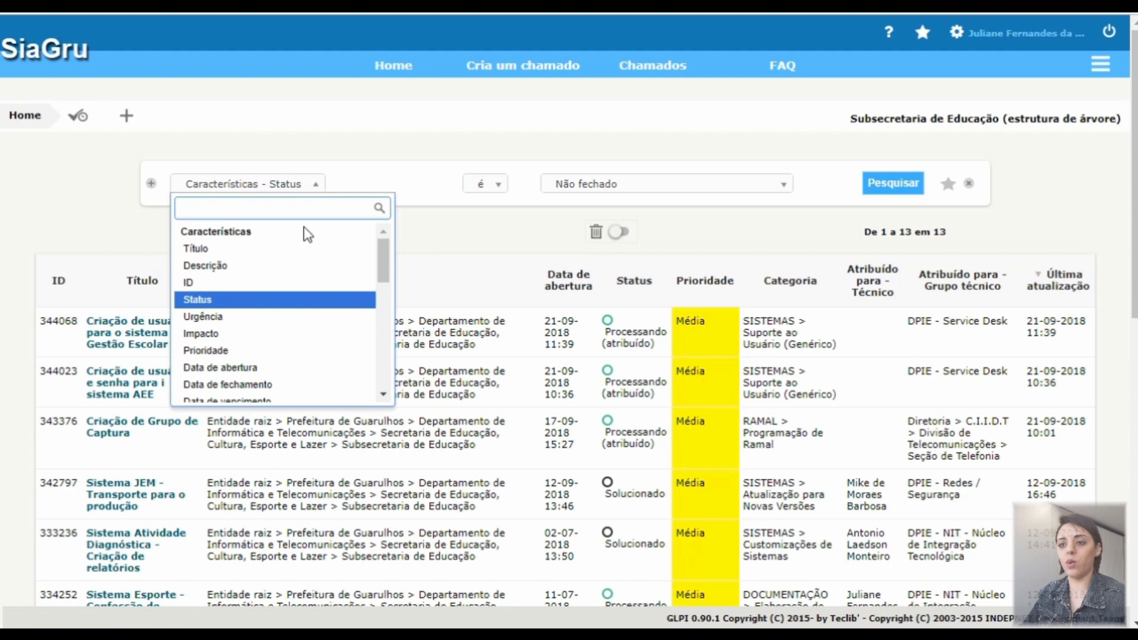
left_click(295, 285)
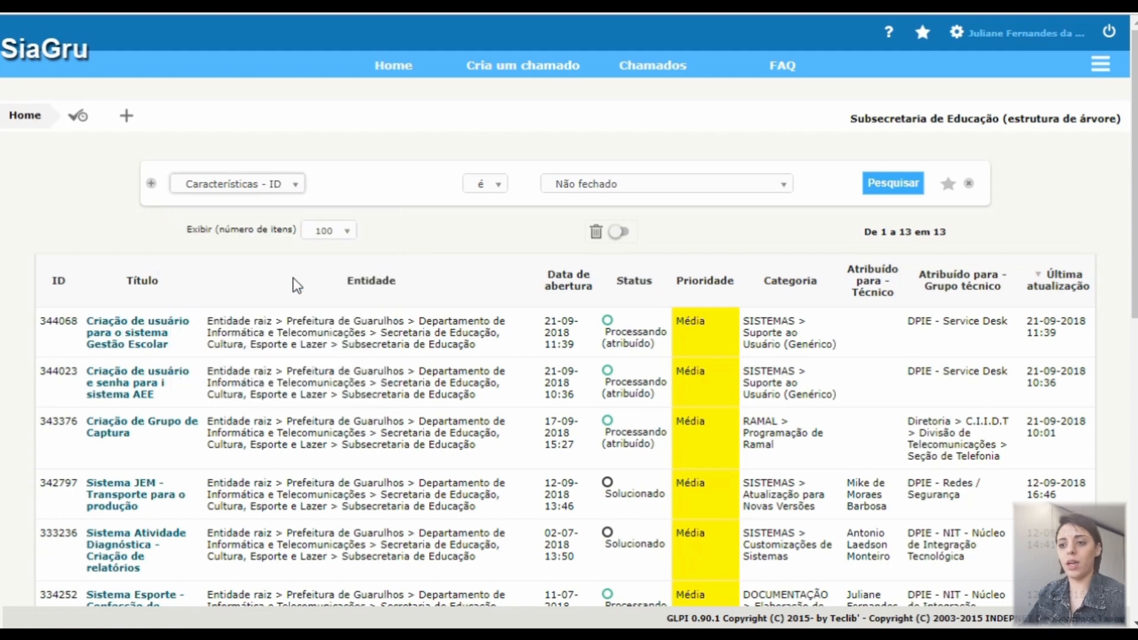
left_click(639, 190)
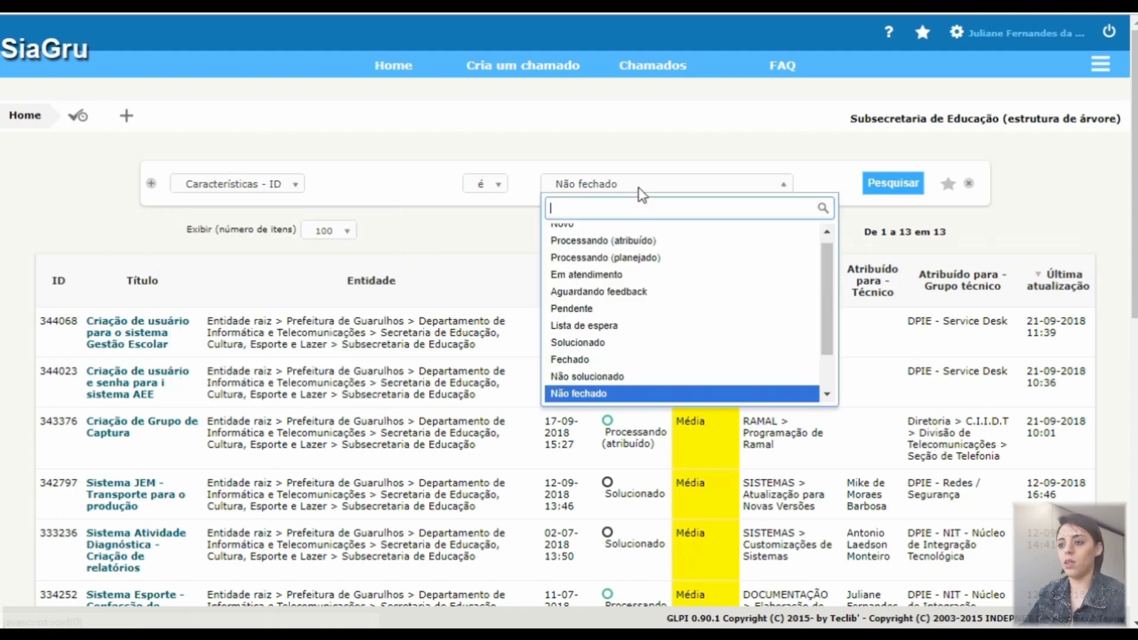
type("344023")
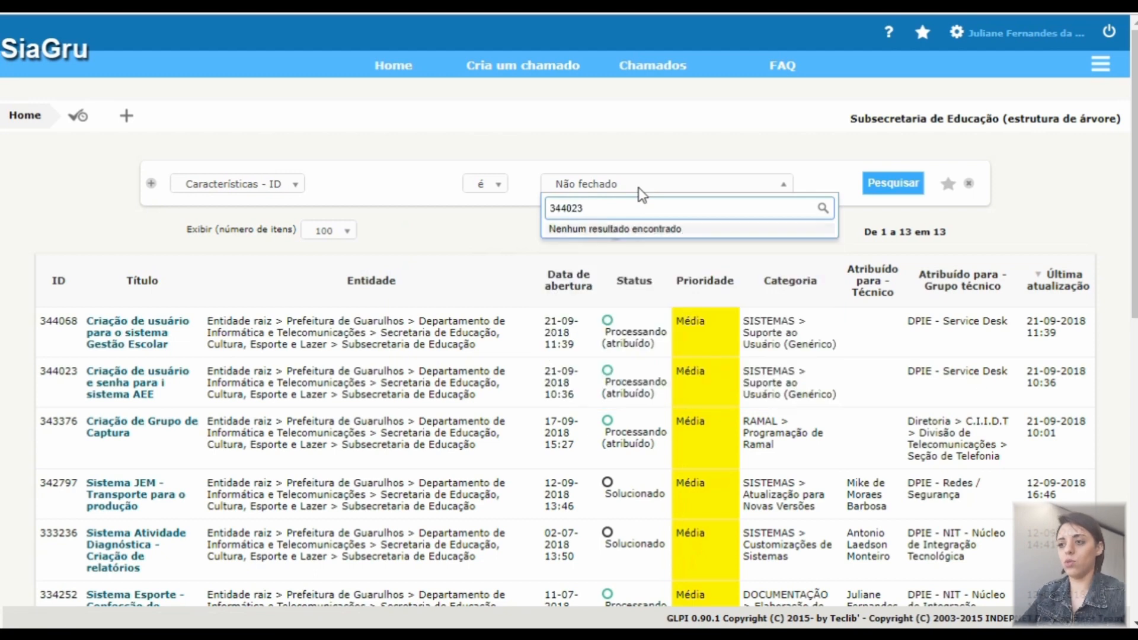
left_click(887, 189)
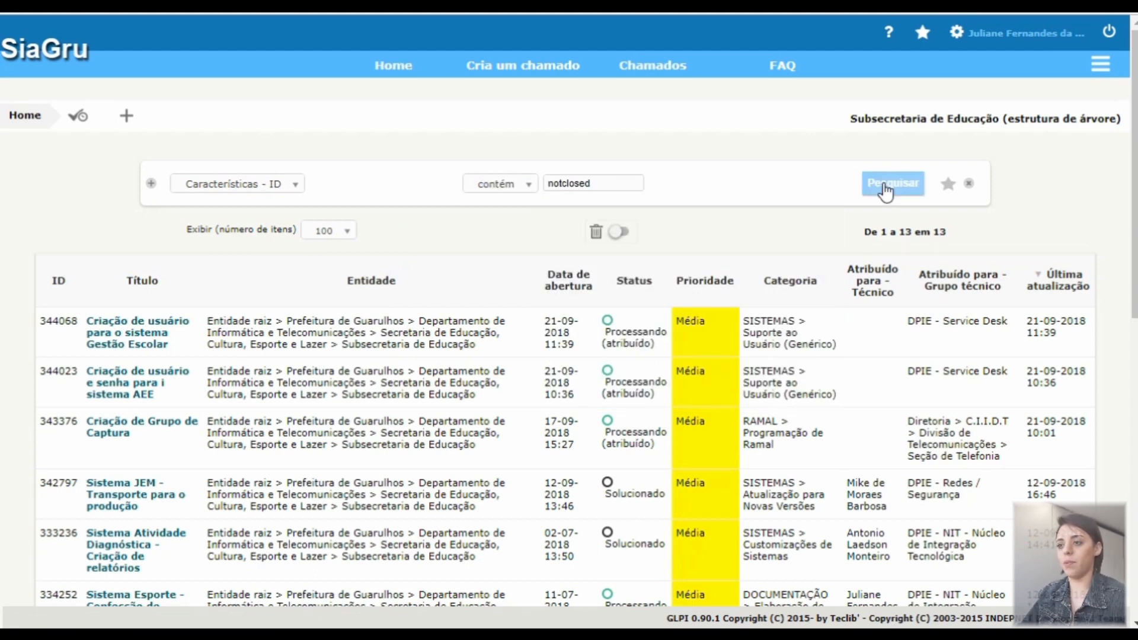
left_click(616, 181)
double_click(617, 180)
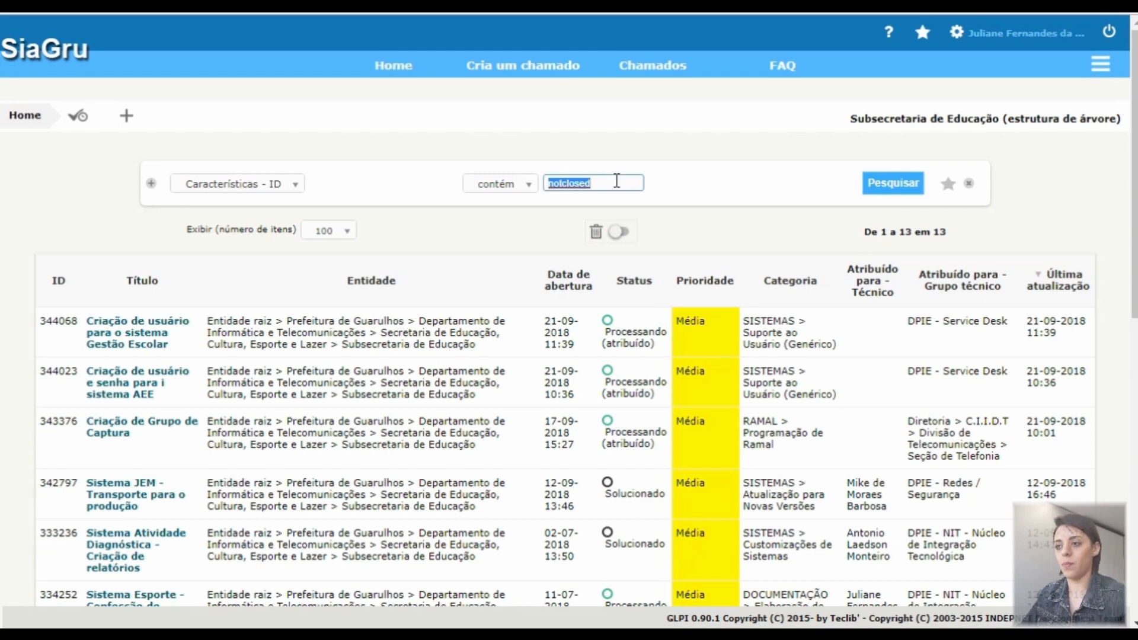
type("344023")
left_click(613, 221)
left_click(889, 187)
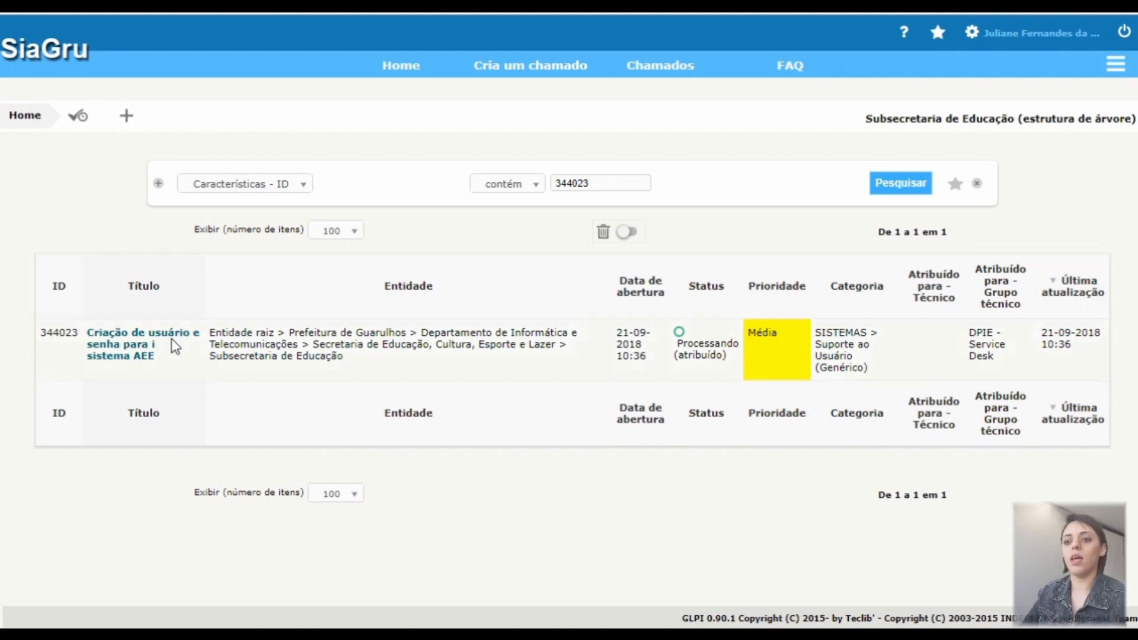
Open ticket 344023, review its Histórico entries, then return to the Chamado details and Documentos
mouse_move(142, 352)
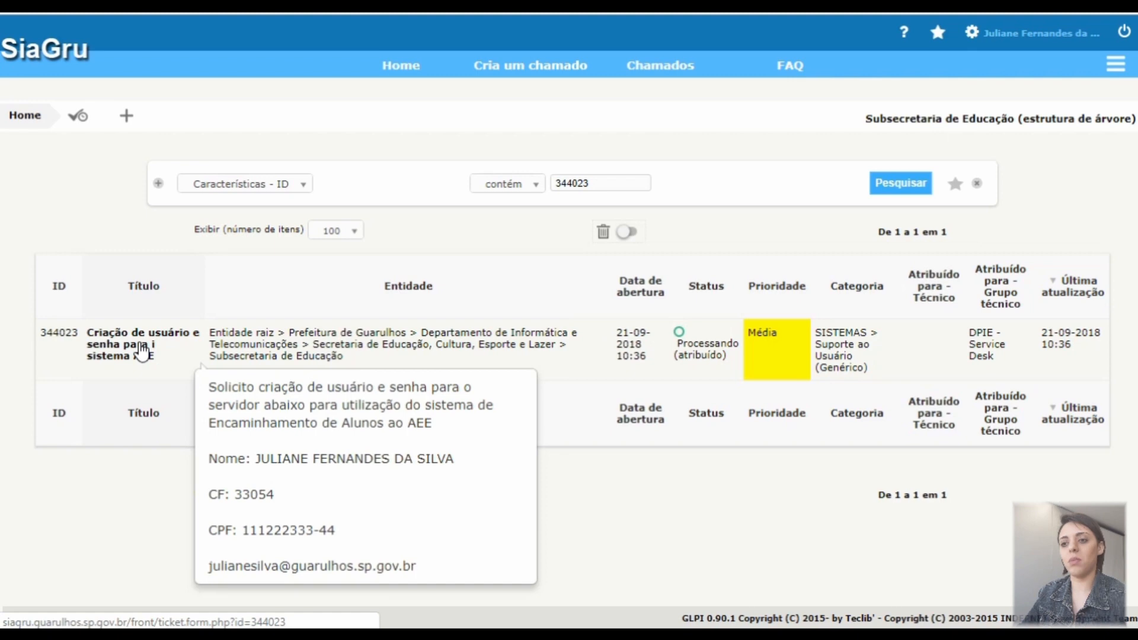
left_click(142, 352)
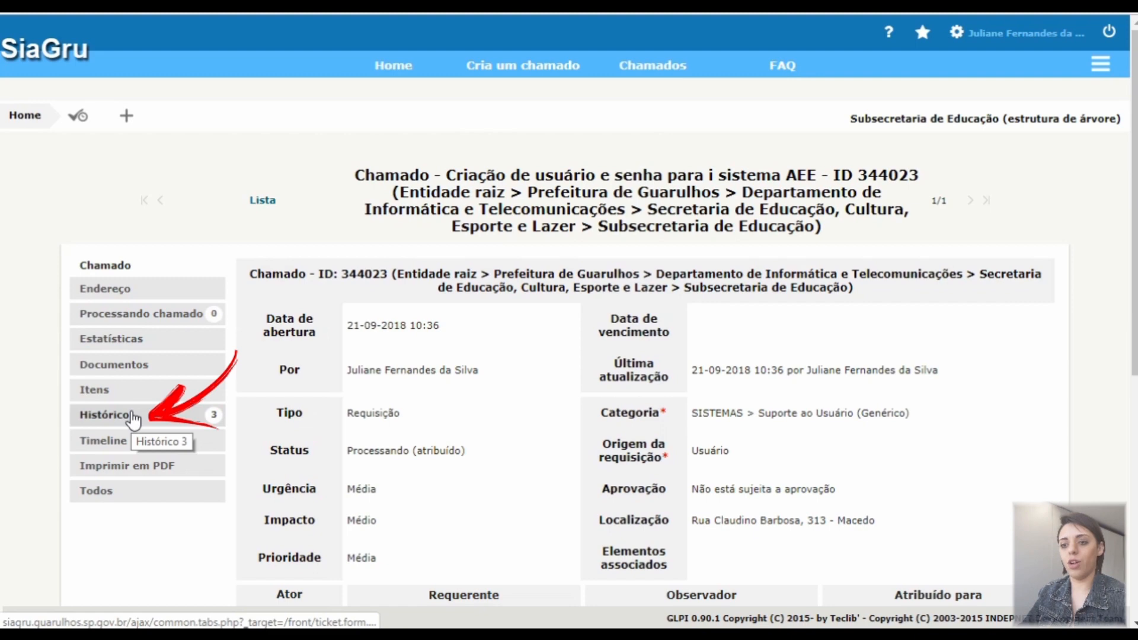
left_click(131, 417)
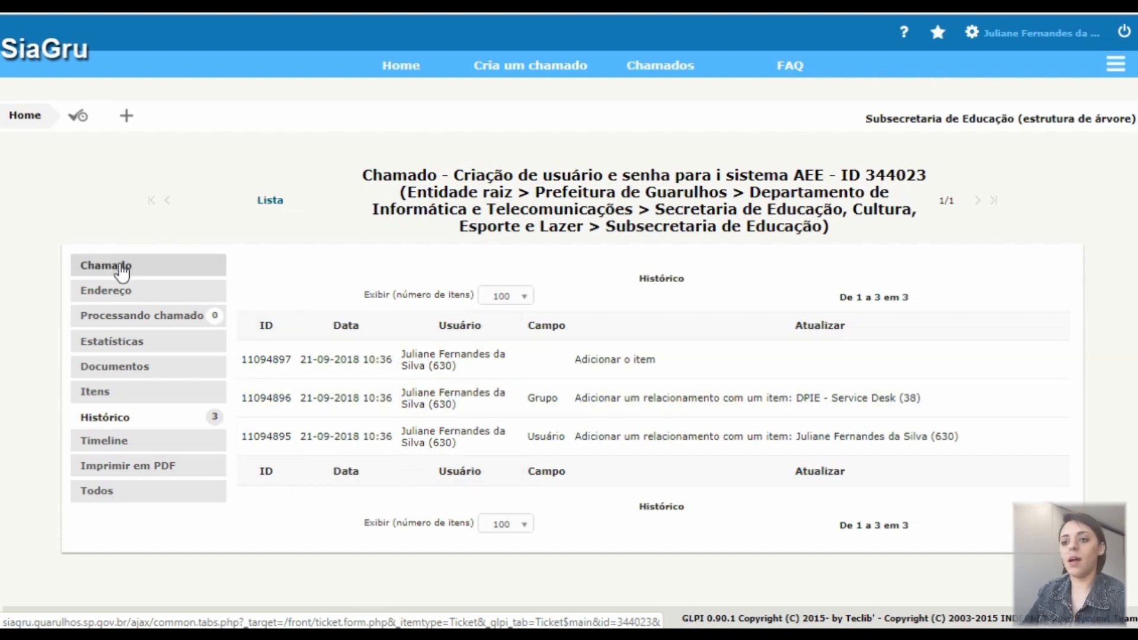
left_click(122, 271)
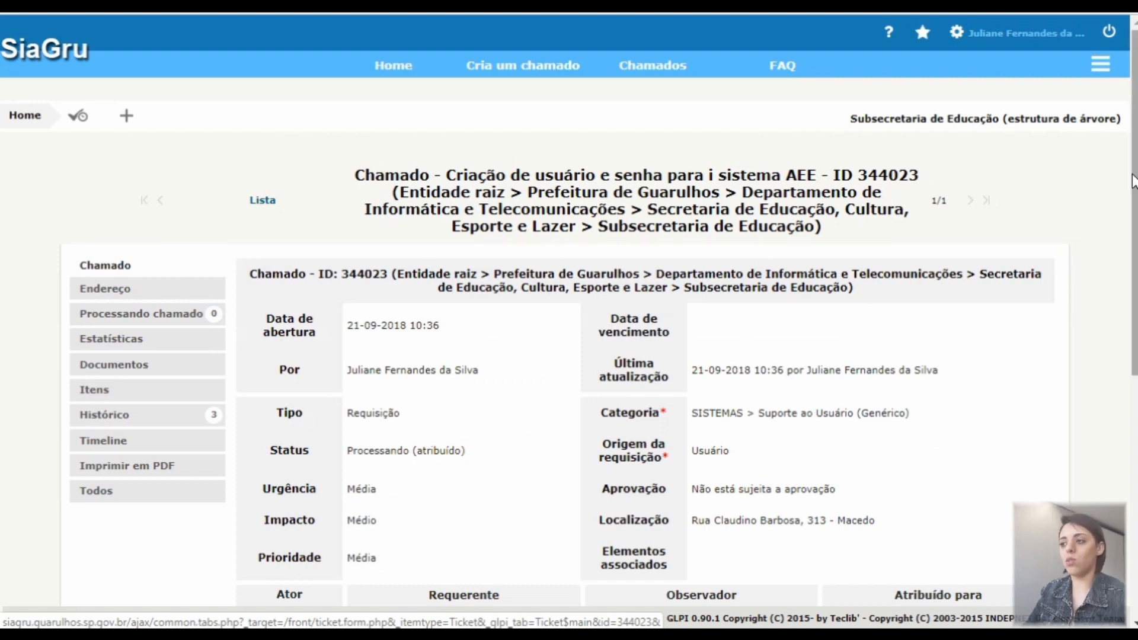
scroll(1134, 217, "down", 2)
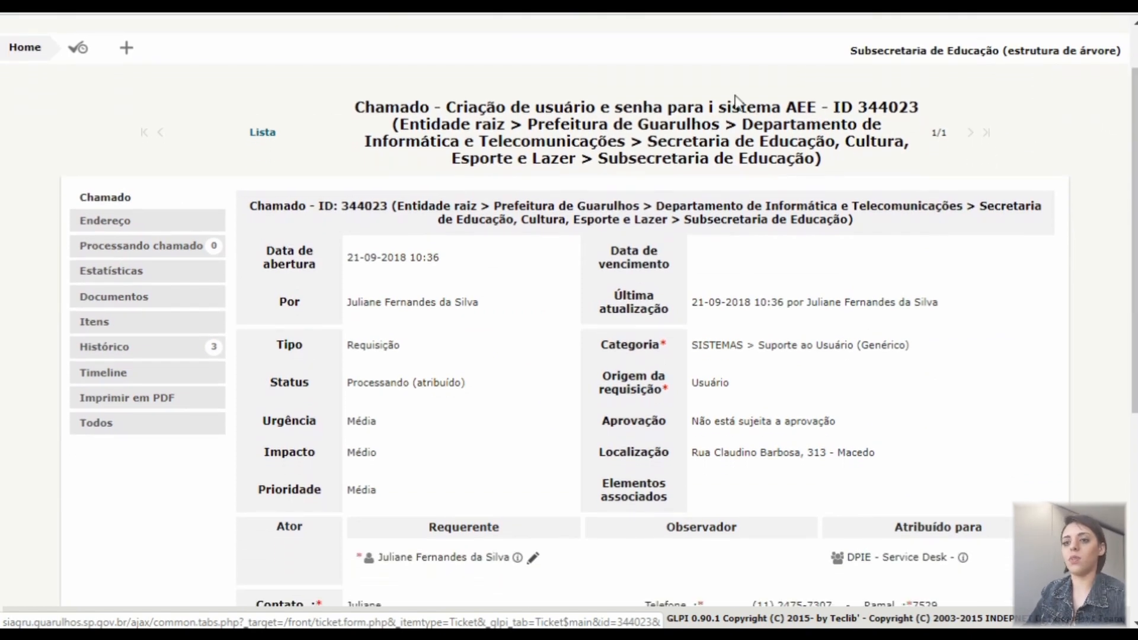
left_click(133, 303)
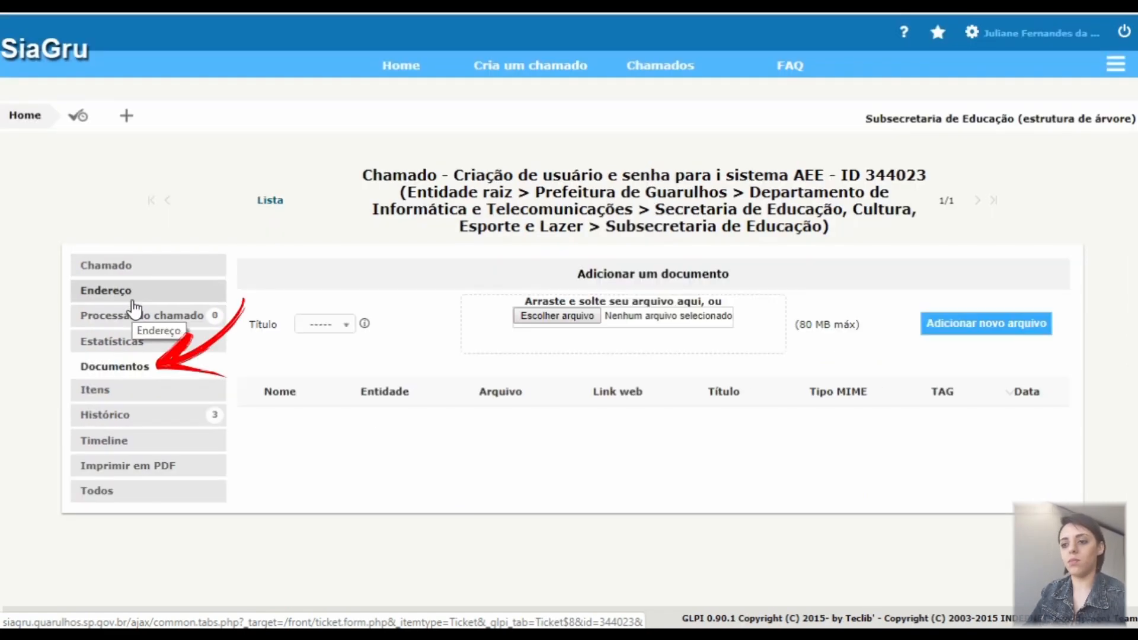
Upload EMAILS UNIDADES_2.xlsx and add it to ticket 344023 with Adicionar novo arquivo
left_click(535, 319)
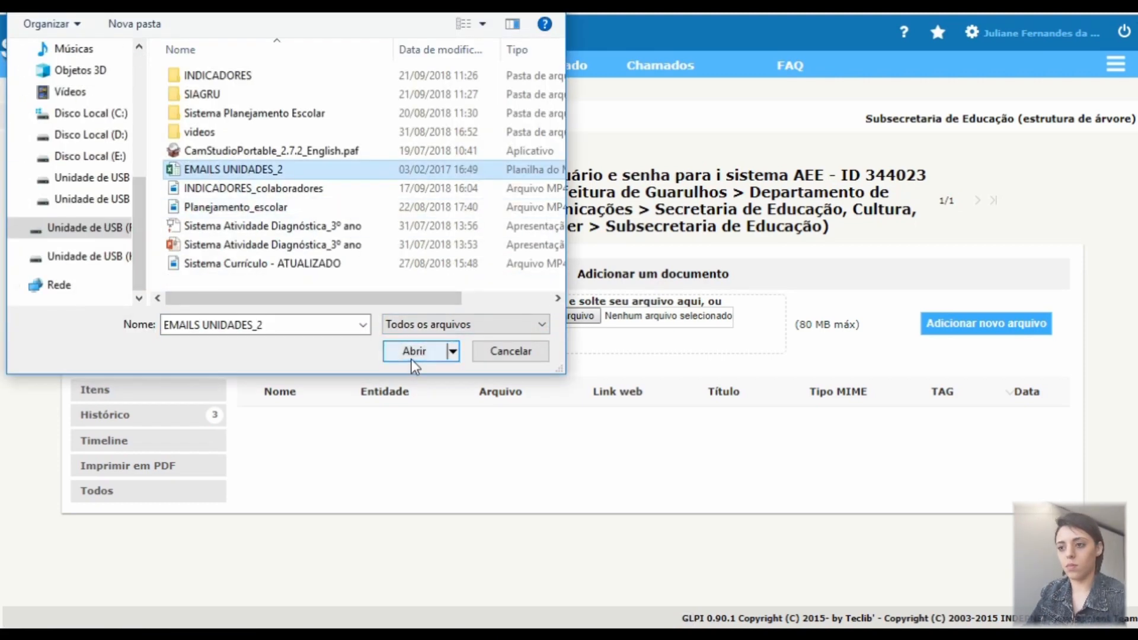
left_click(412, 360)
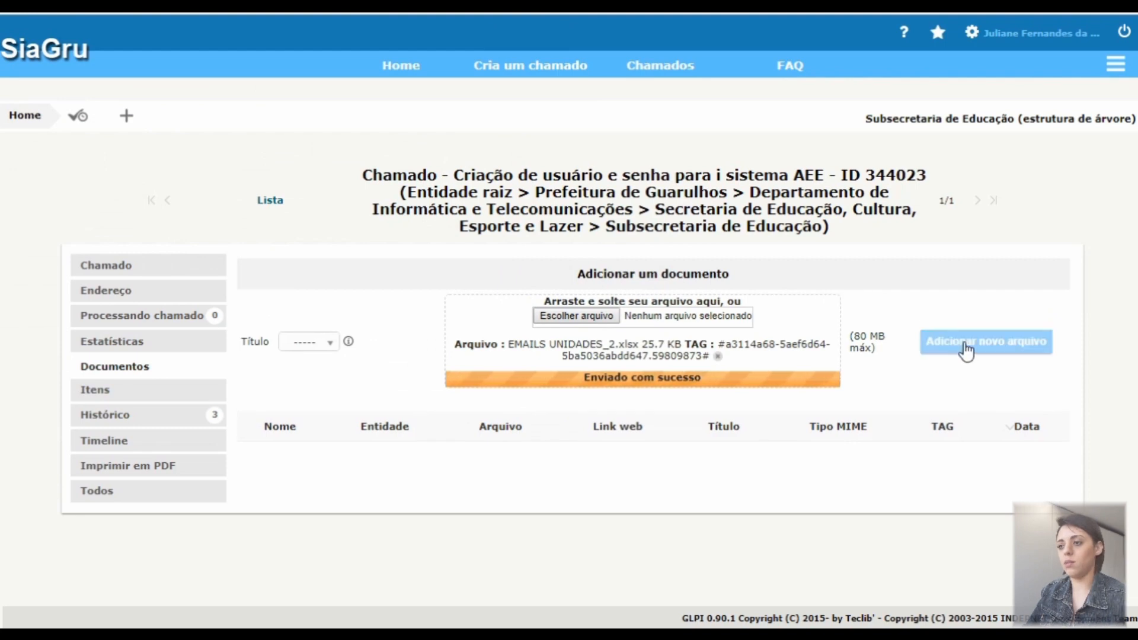
left_click(970, 353)
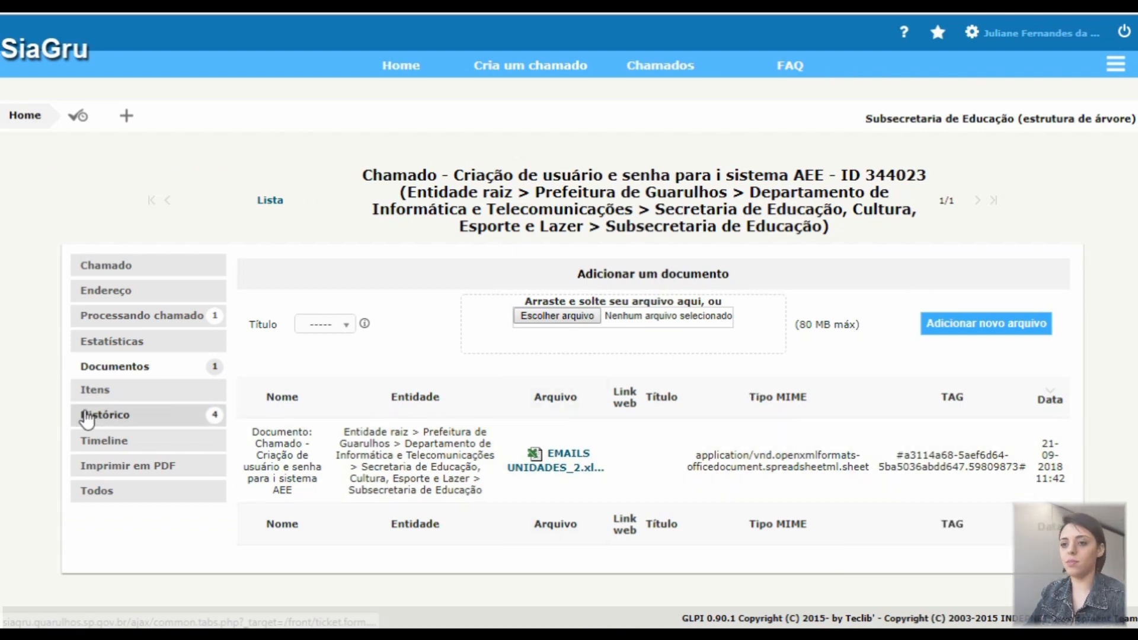
Check the ticket's Histórico for the new document entry, then go back to the Home dashboard
left_click(98, 421)
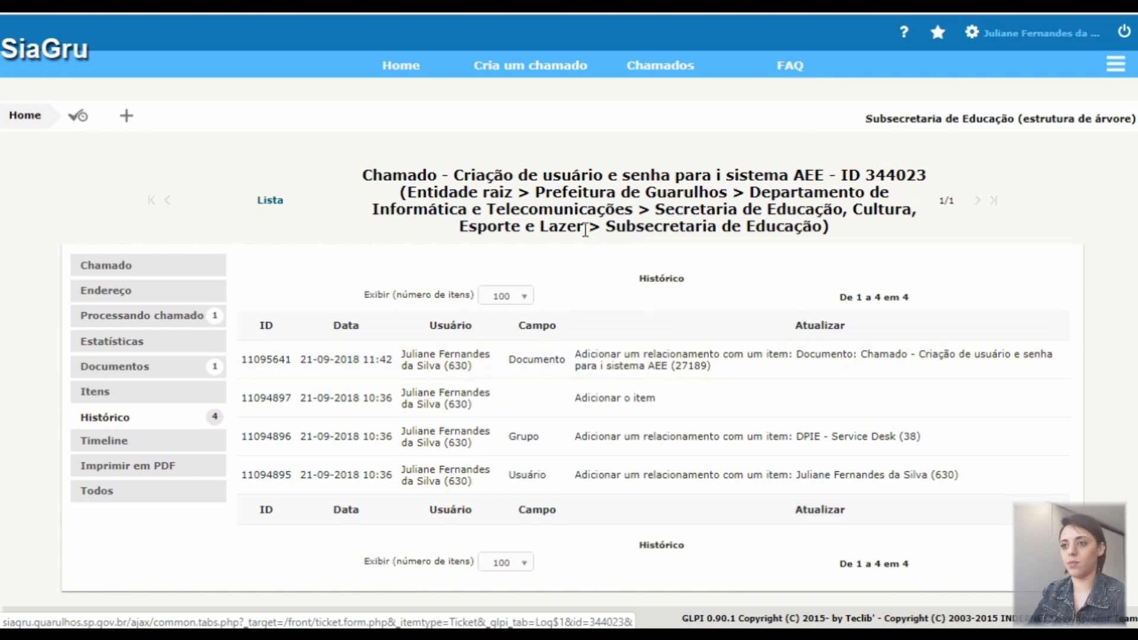
left_click(402, 68)
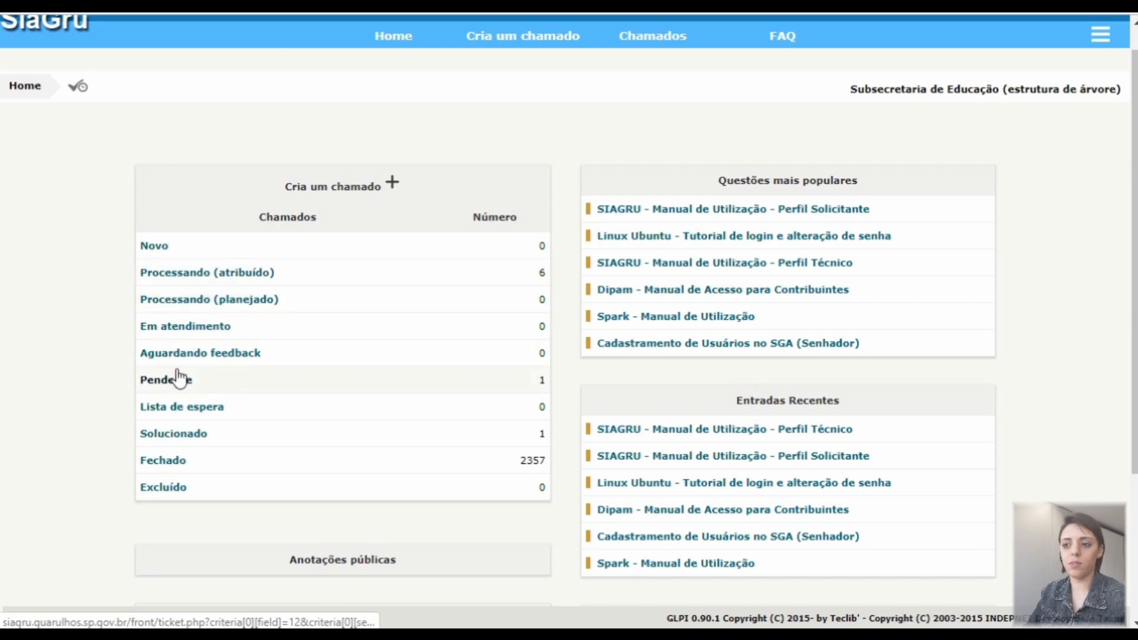
scroll(805, 154, "up", 1)
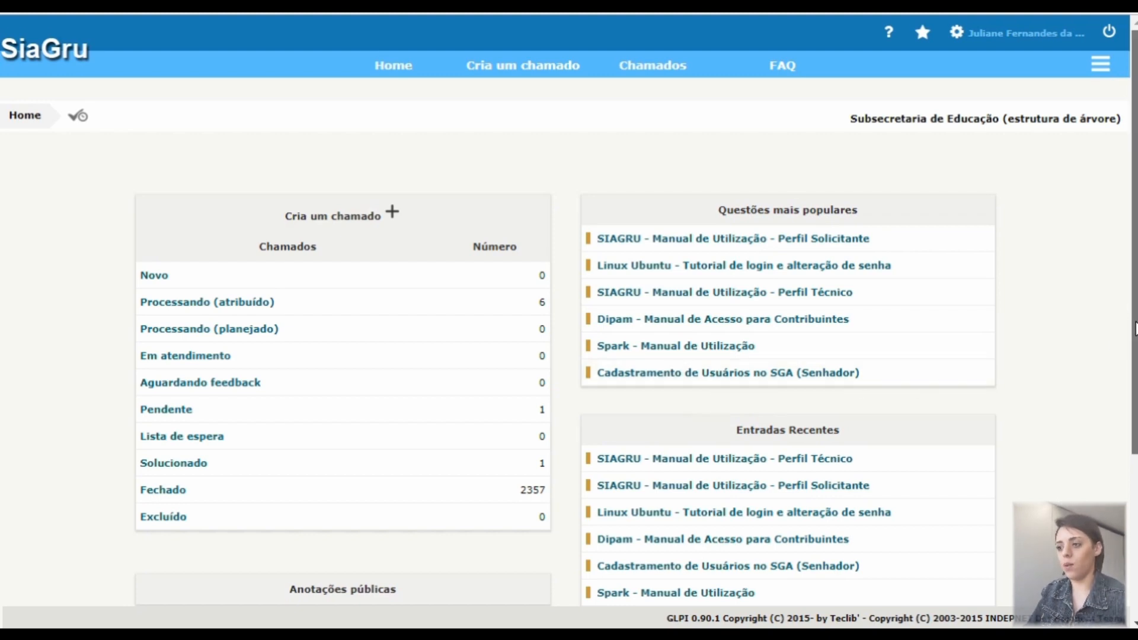
scroll(1134, 316, "down", 1)
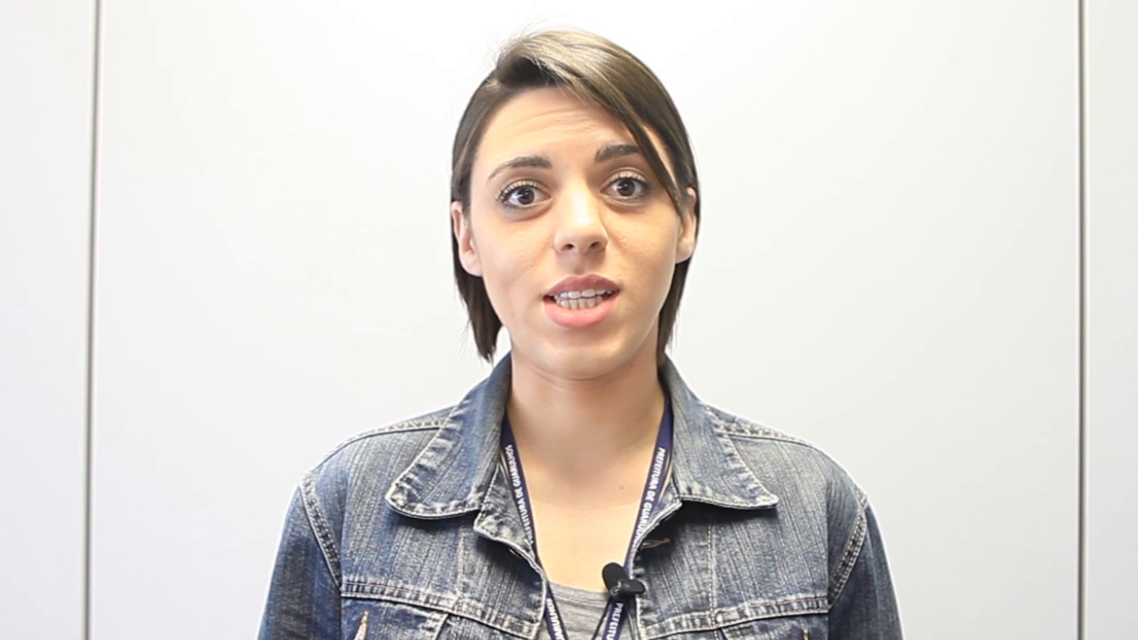